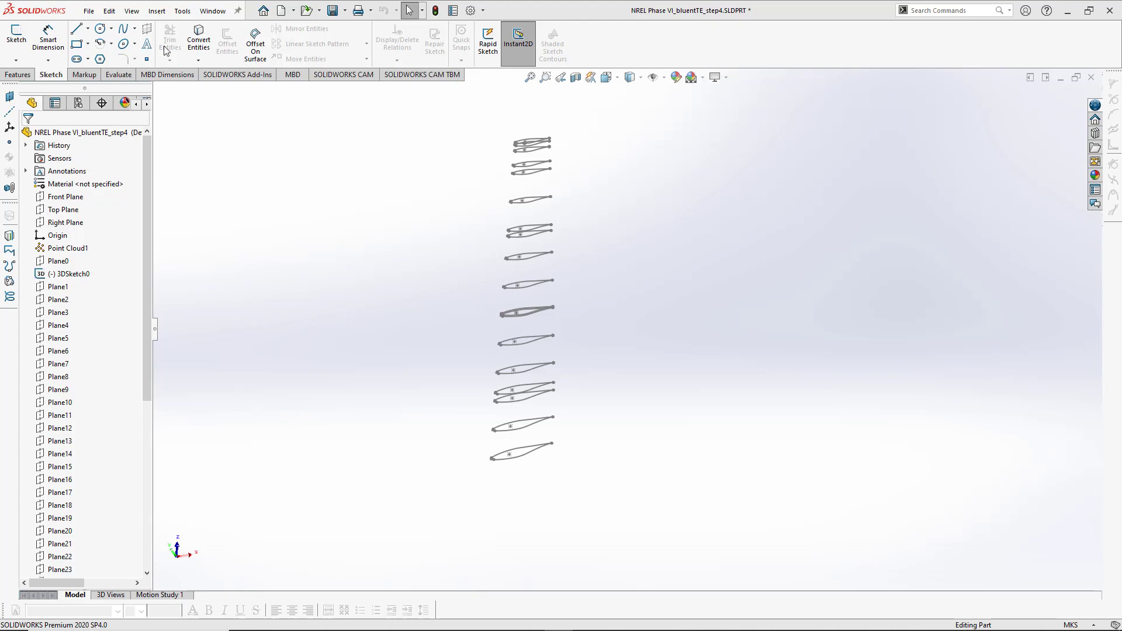
- Switch the CommandManager from the sketch tools to the Features tab
click(17, 74)
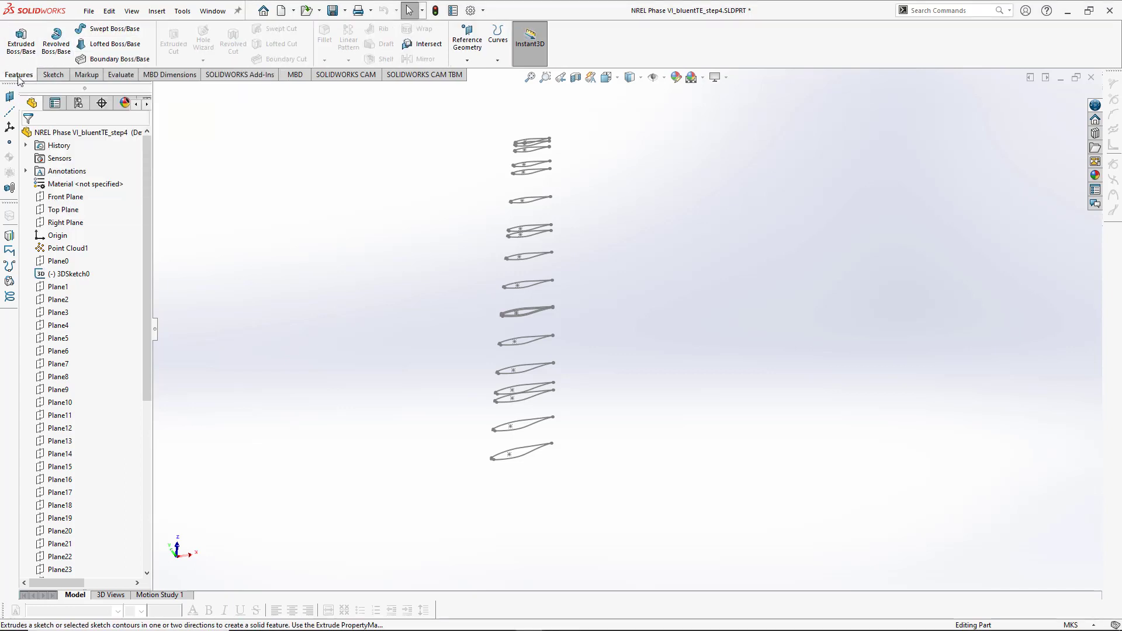
- Start a Lofted Boss/Base through Sketch4 to Sketch7, aligning Sketch7's connector to the leading edge
click(117, 47)
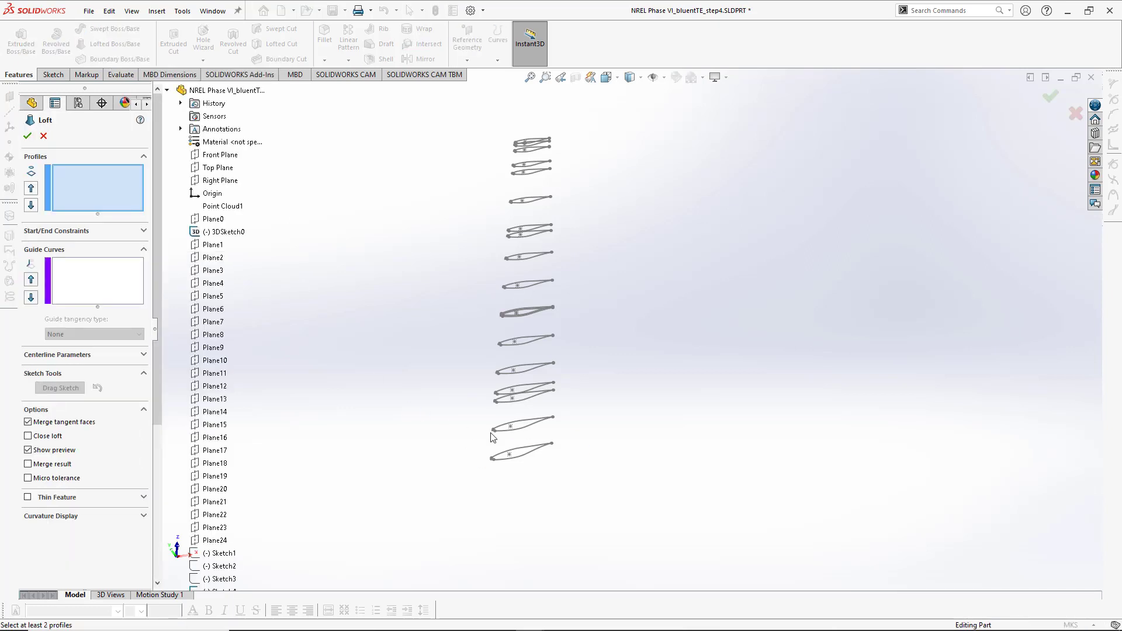
click(523, 454)
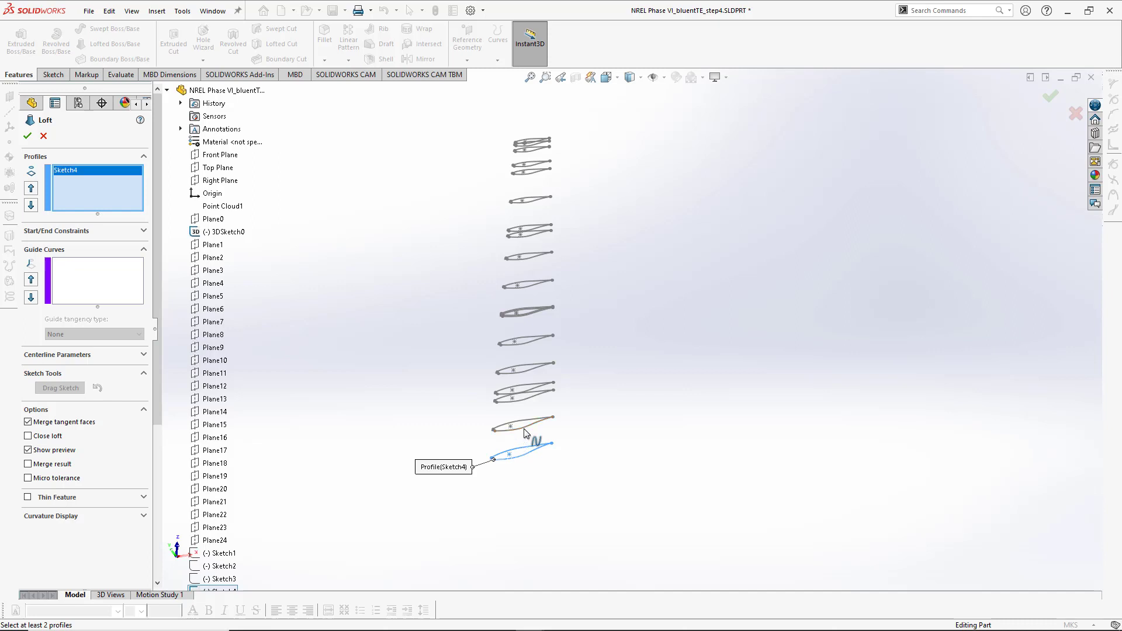
click(523, 425)
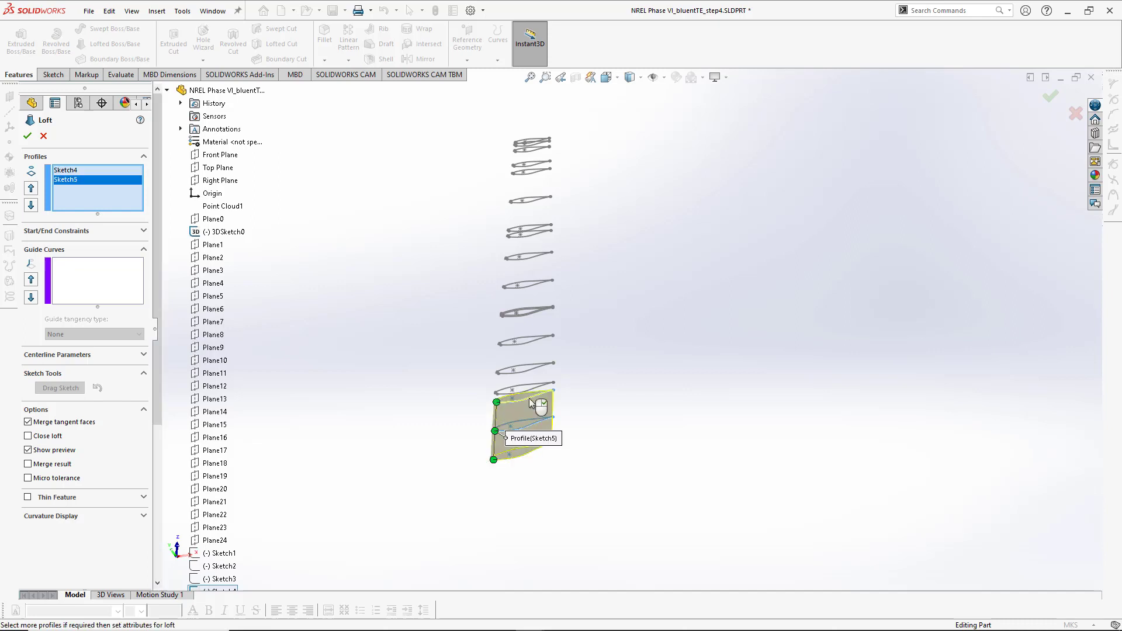
click(527, 401)
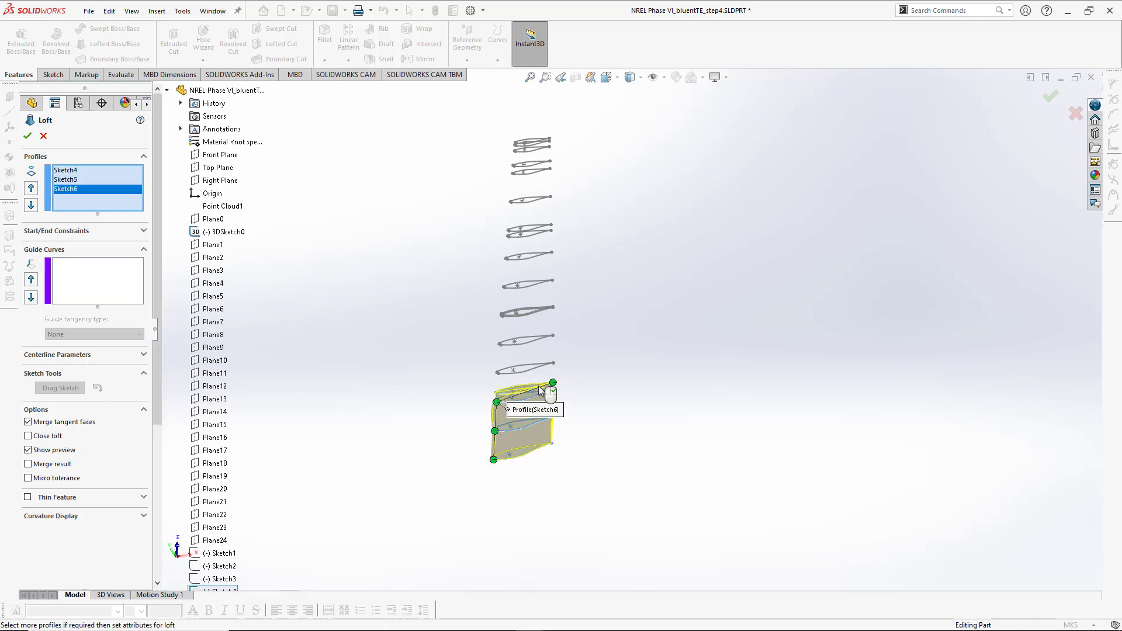
click(535, 388)
scroll(536, 389, down, 3)
scroll(561, 397, down, 4)
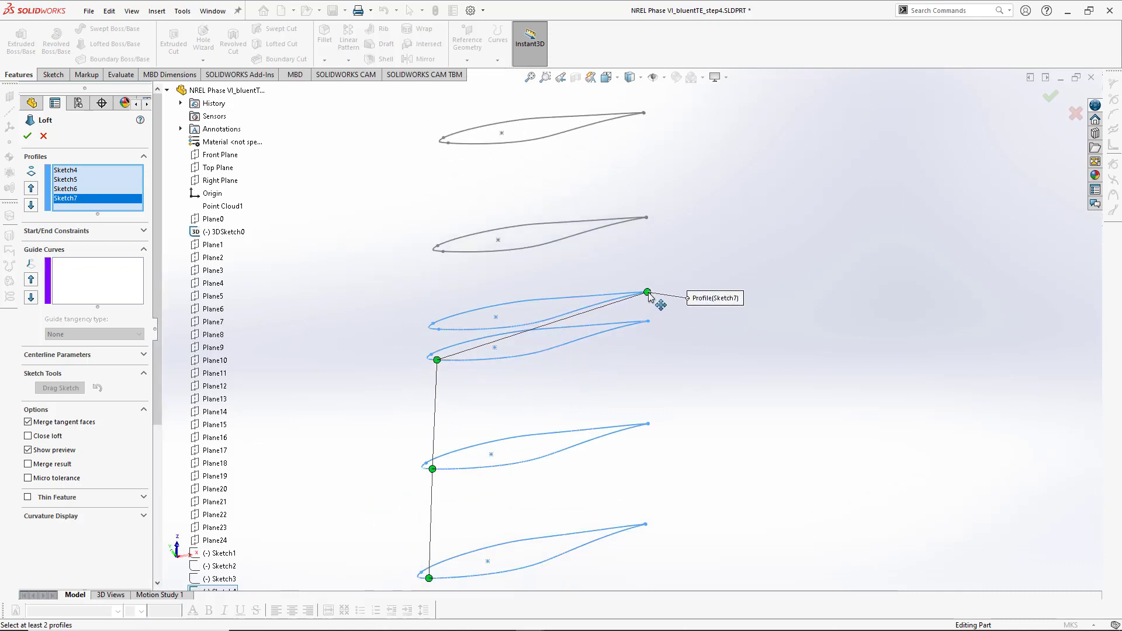
mouse_move(649, 295)
mouse_down()
mouse_move(646, 307)
mouse_move(486, 336)
mouse_move(431, 334)
mouse_up()
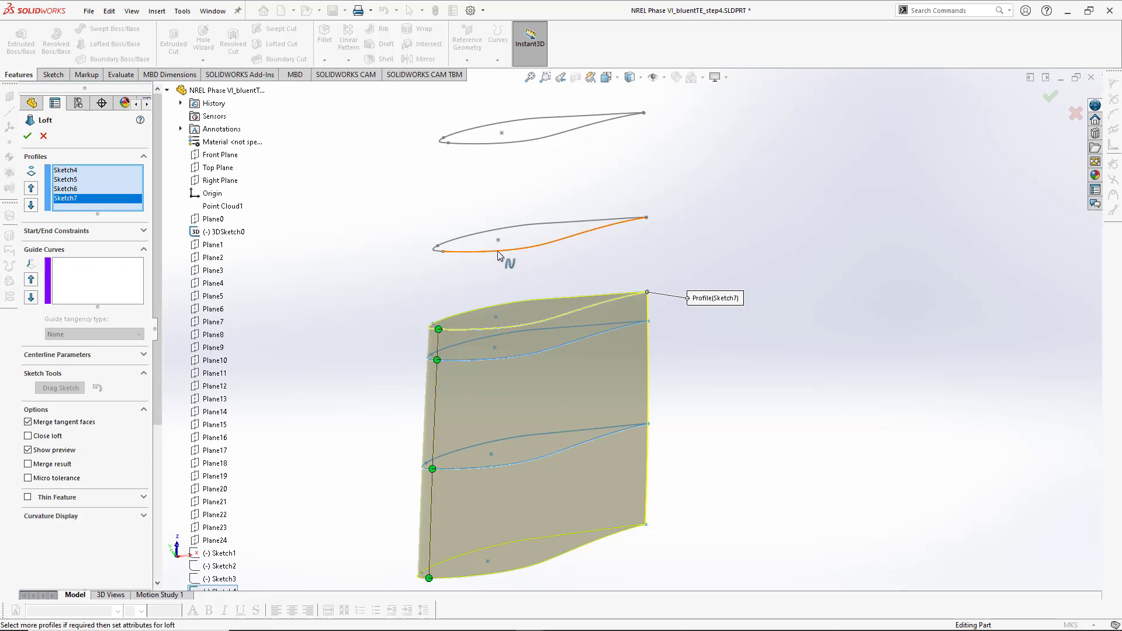
- Add airfoil profiles Sketch8 through Sketch15 to the loft
click(497, 251)
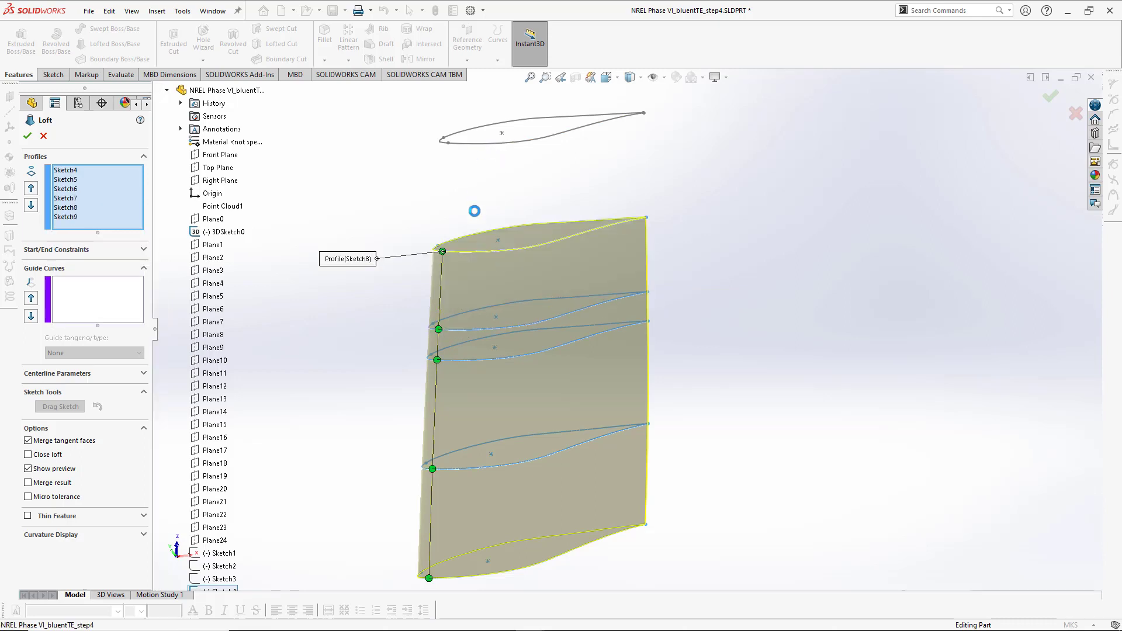
scroll(492, 209, up, 5)
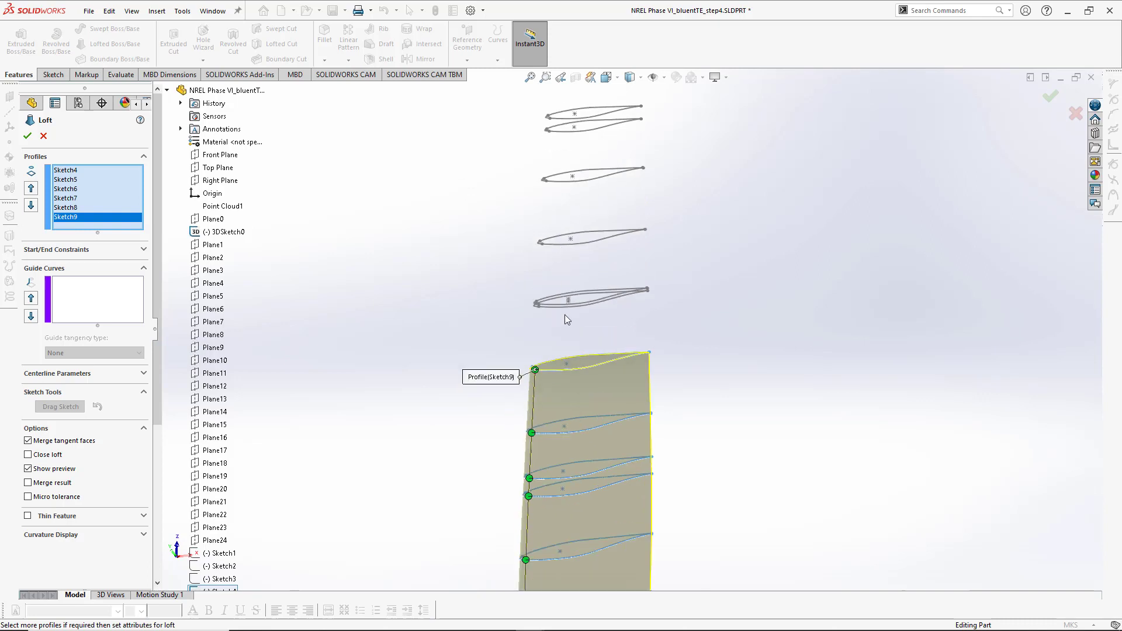
scroll(564, 323, down, 5)
click(555, 354)
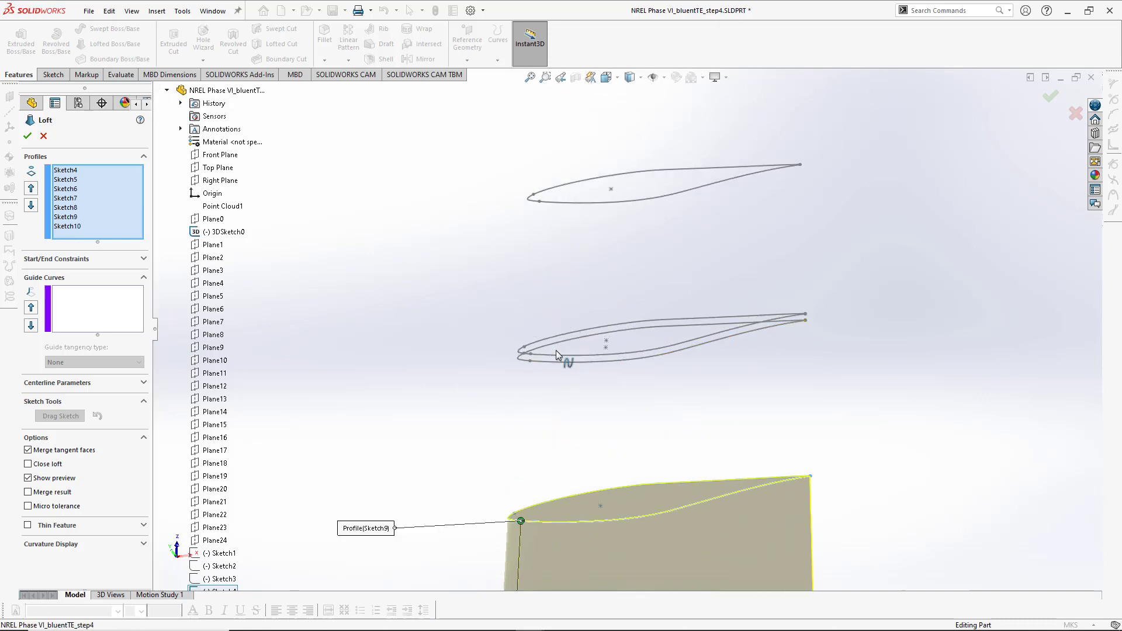
click(566, 201)
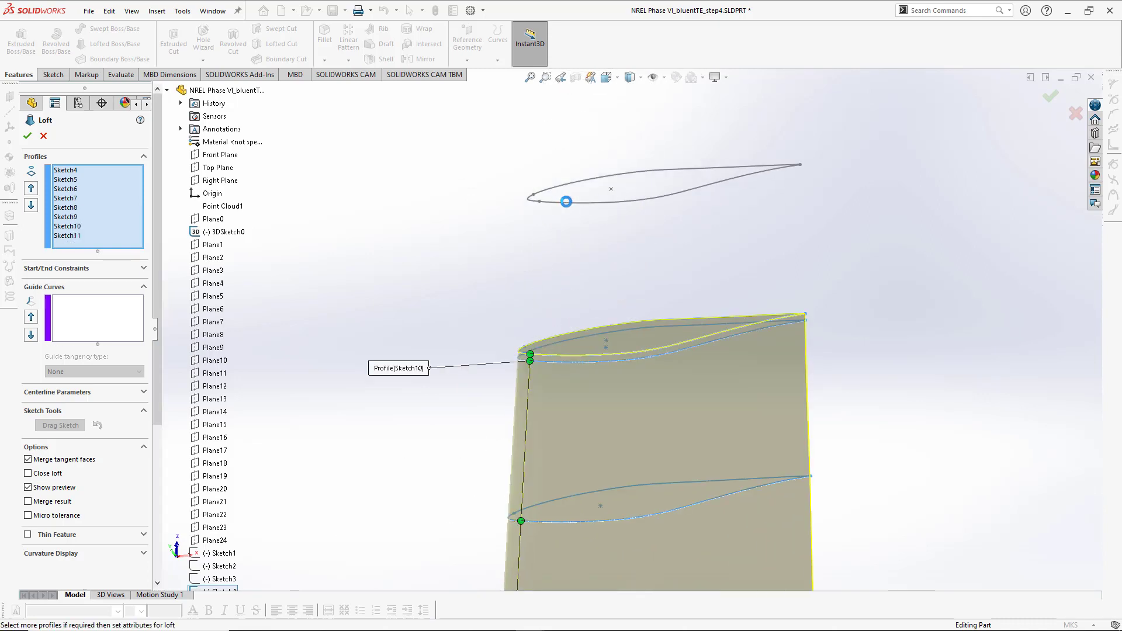
click(579, 204)
scroll(579, 190, up, 5)
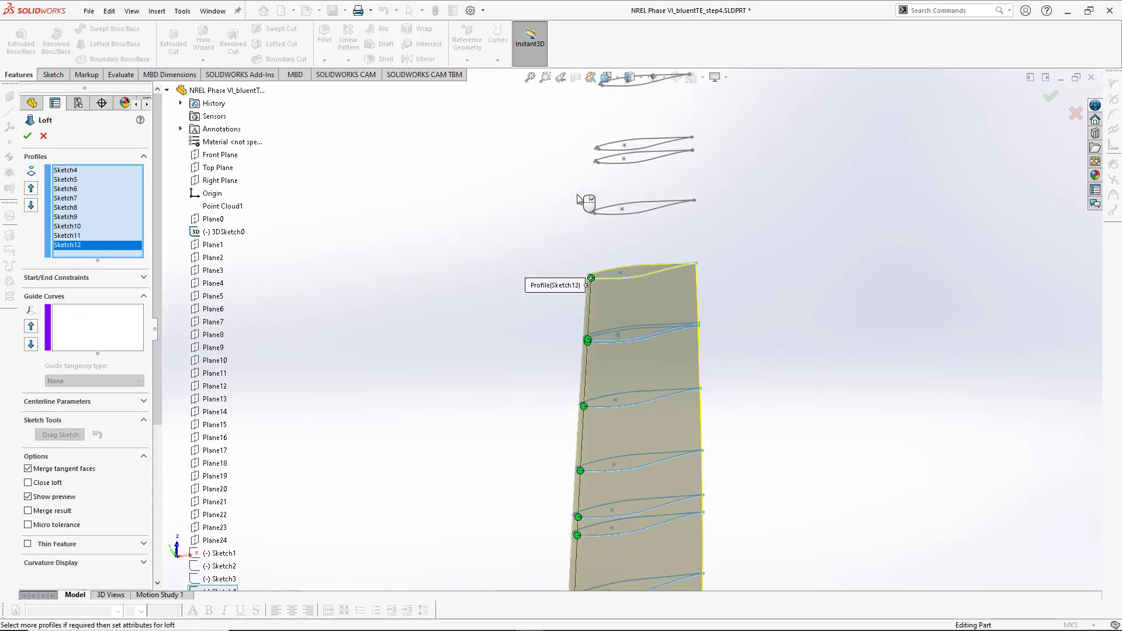
click(608, 209)
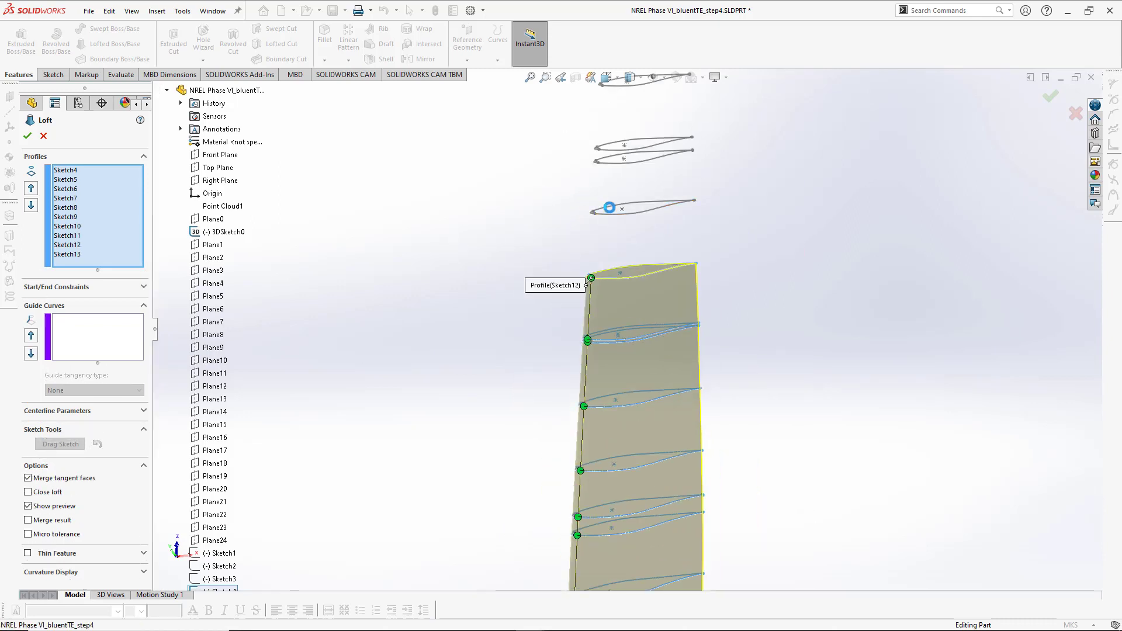
click(610, 159)
click(610, 145)
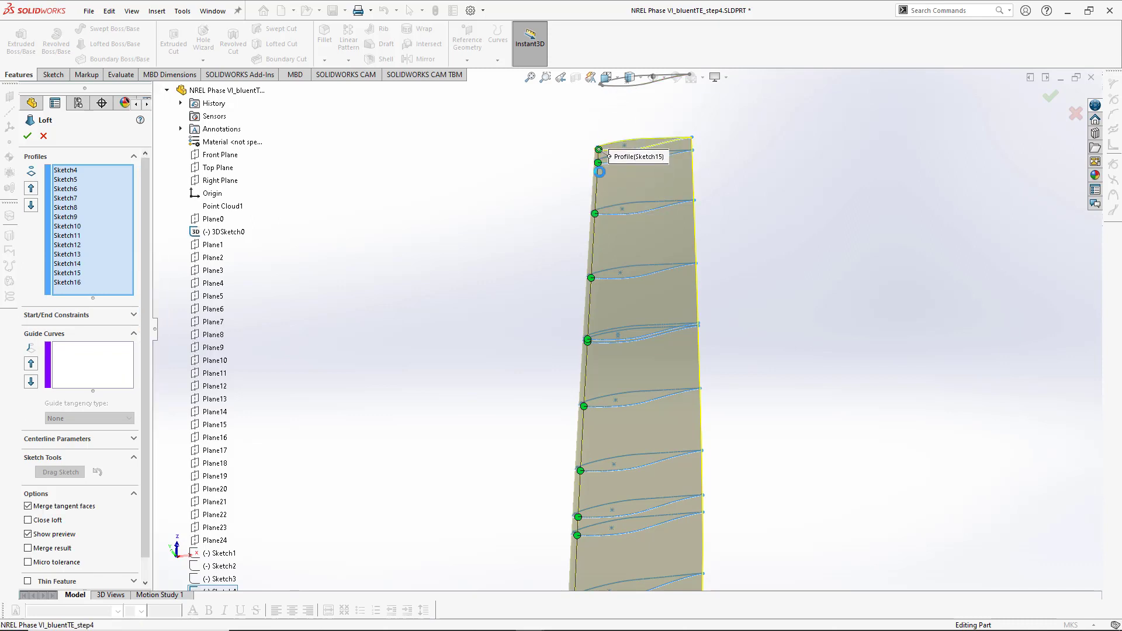
- Add Sketch17 and Sketch18 to the loft, aligning Sketch18's connector to the leading edge
scroll(483, 306, up, 5)
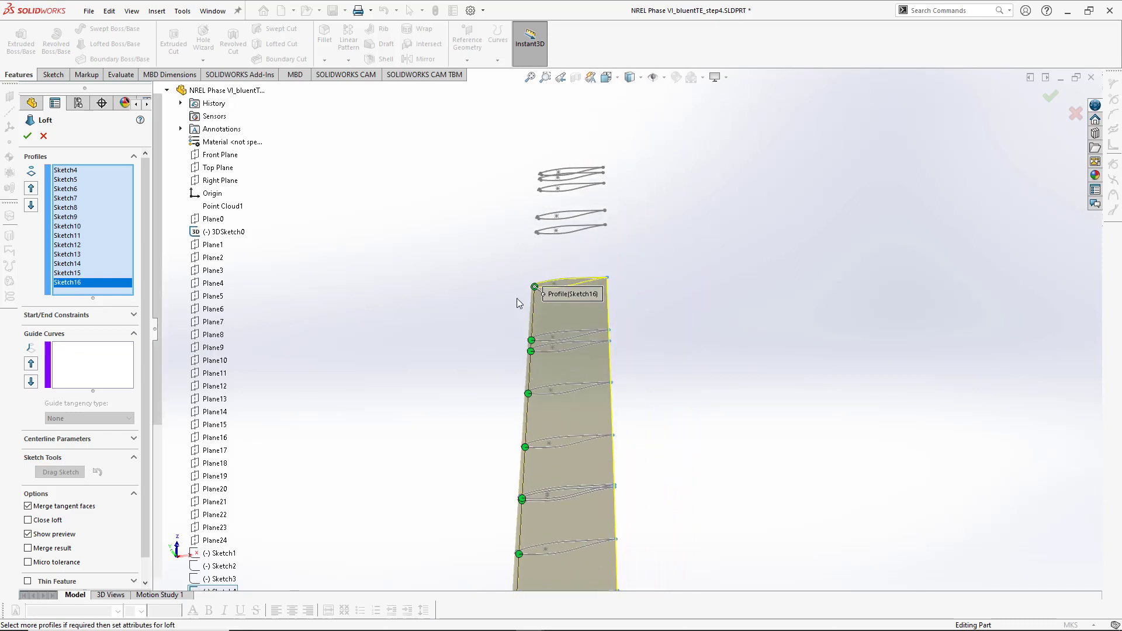
click(573, 230)
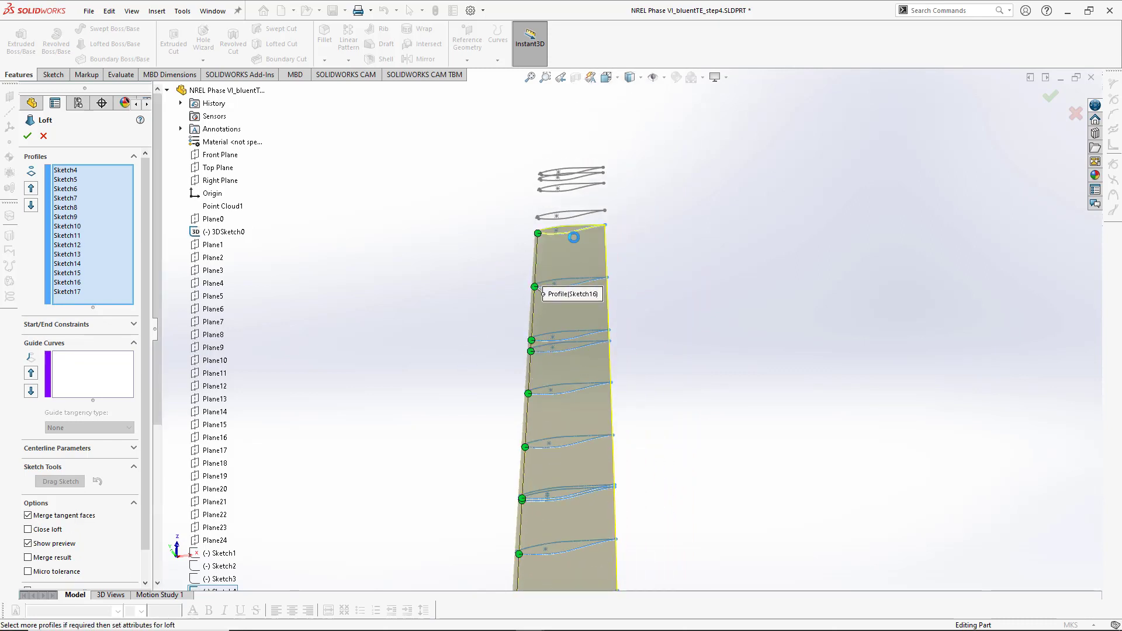
scroll(575, 228, down, 1)
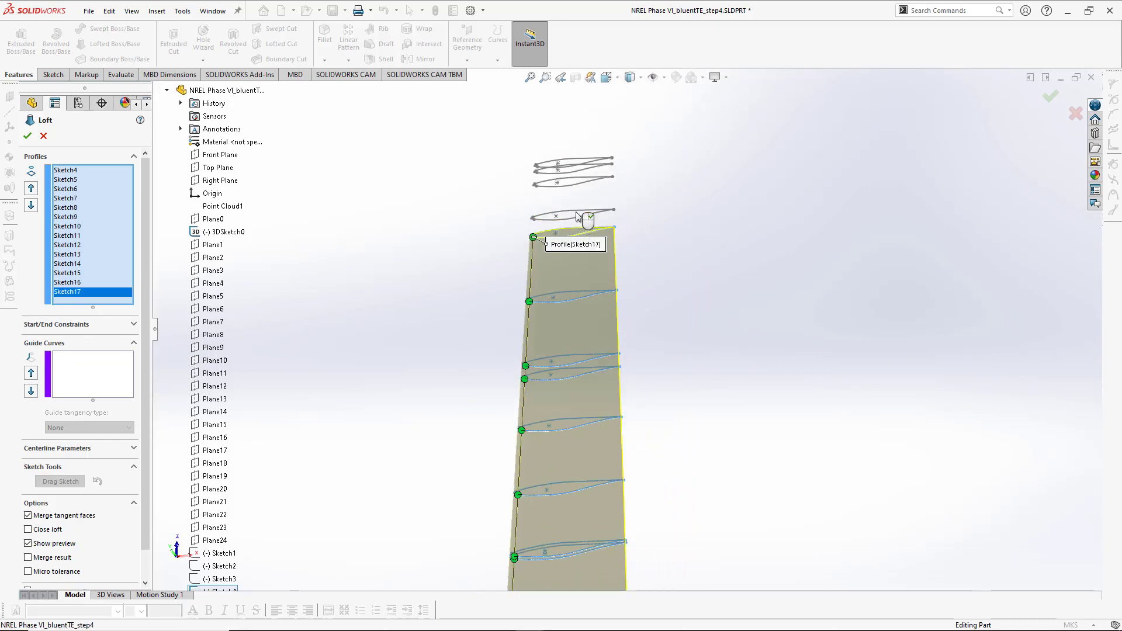
click(608, 209)
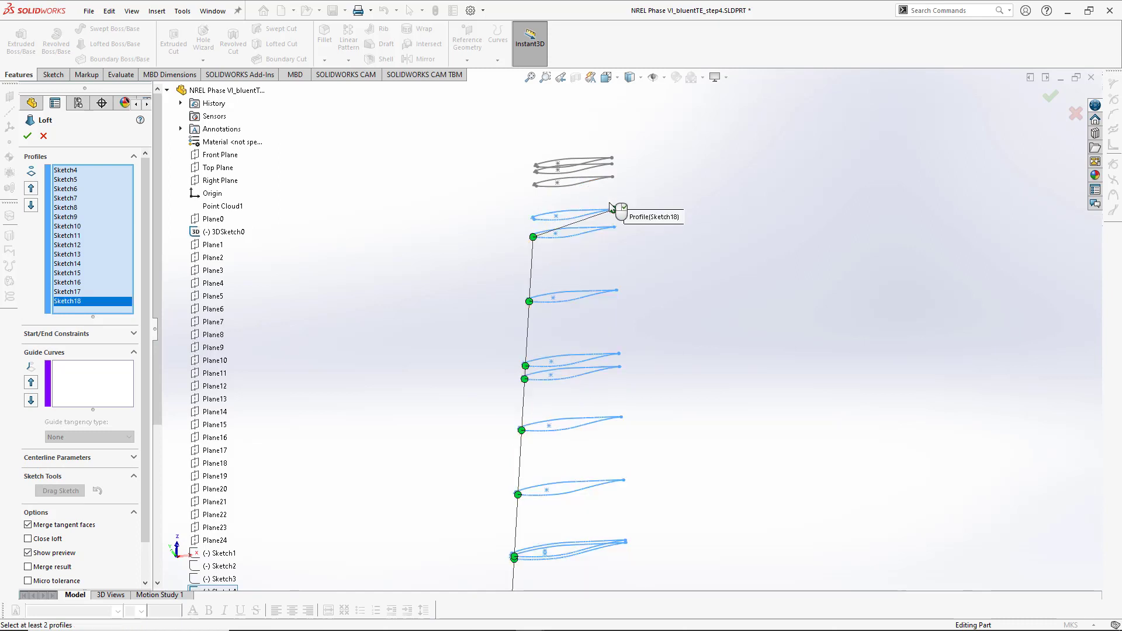
drag(613, 209, 534, 220)
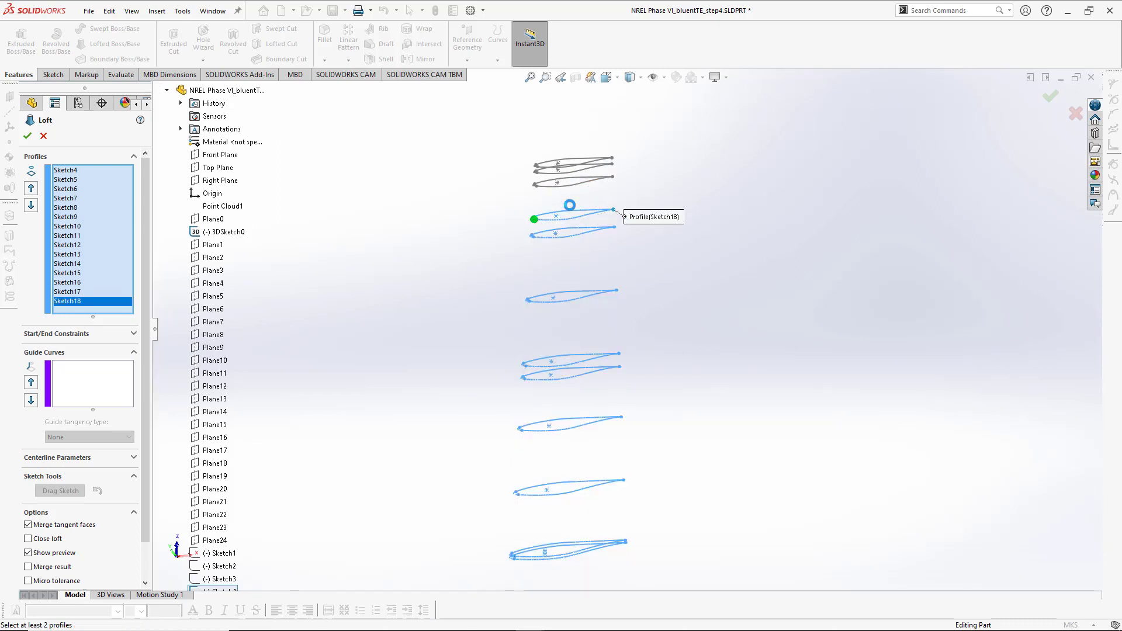
- Add Sketch19 to Sketch21, aligning Sketch20's connector, and review the root-to-tip preview
click(576, 182)
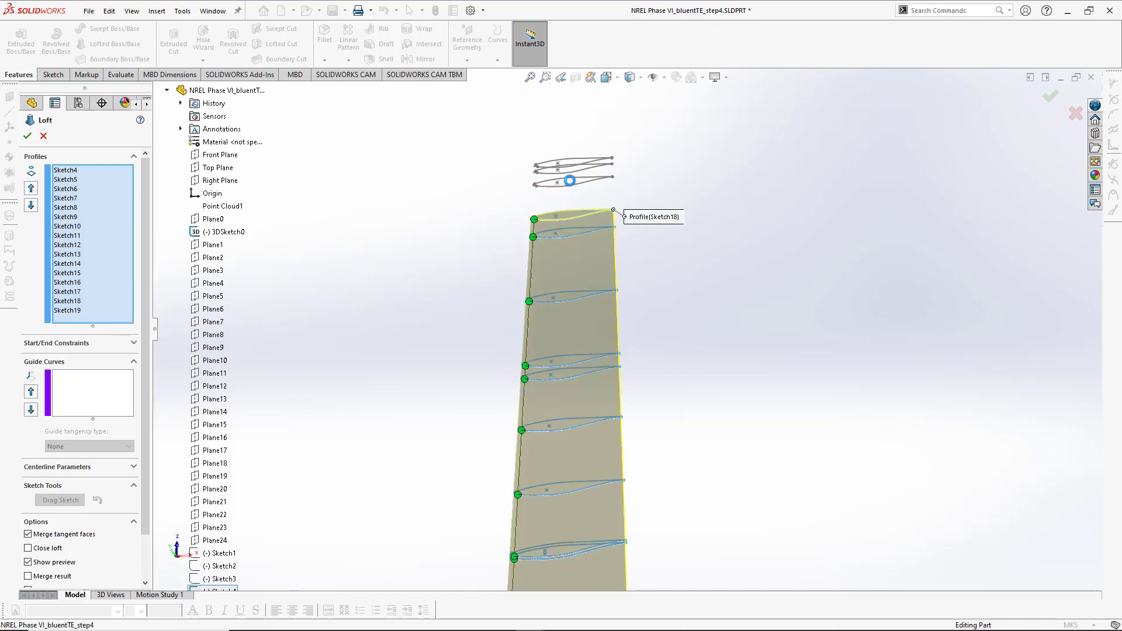
click(584, 170)
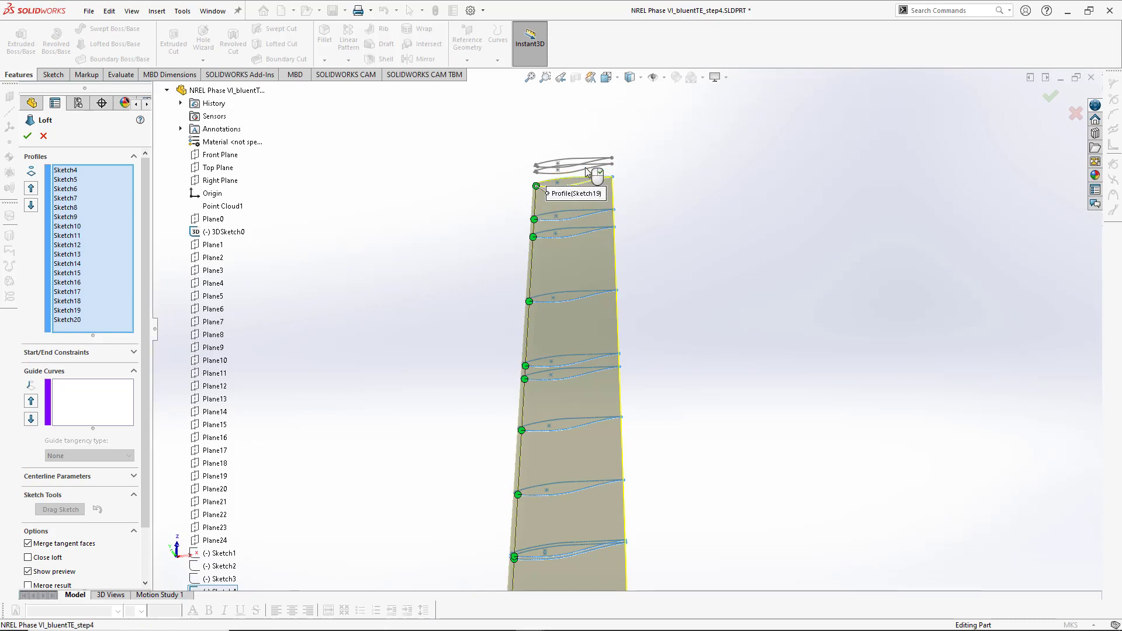
scroll(612, 166, down, 5)
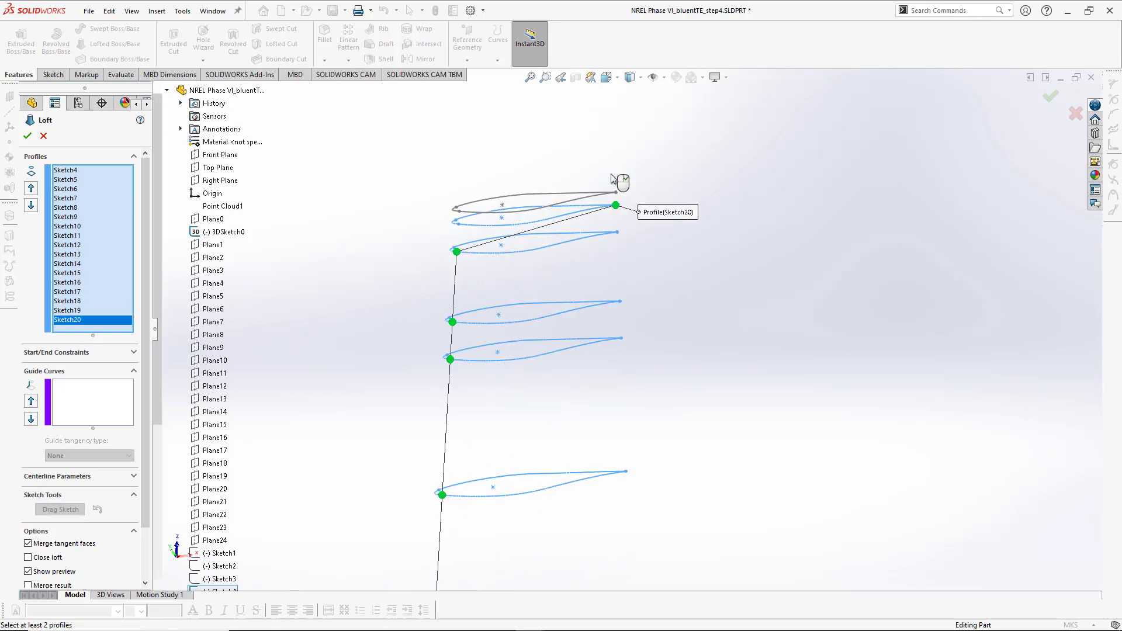
drag(614, 206, 459, 223)
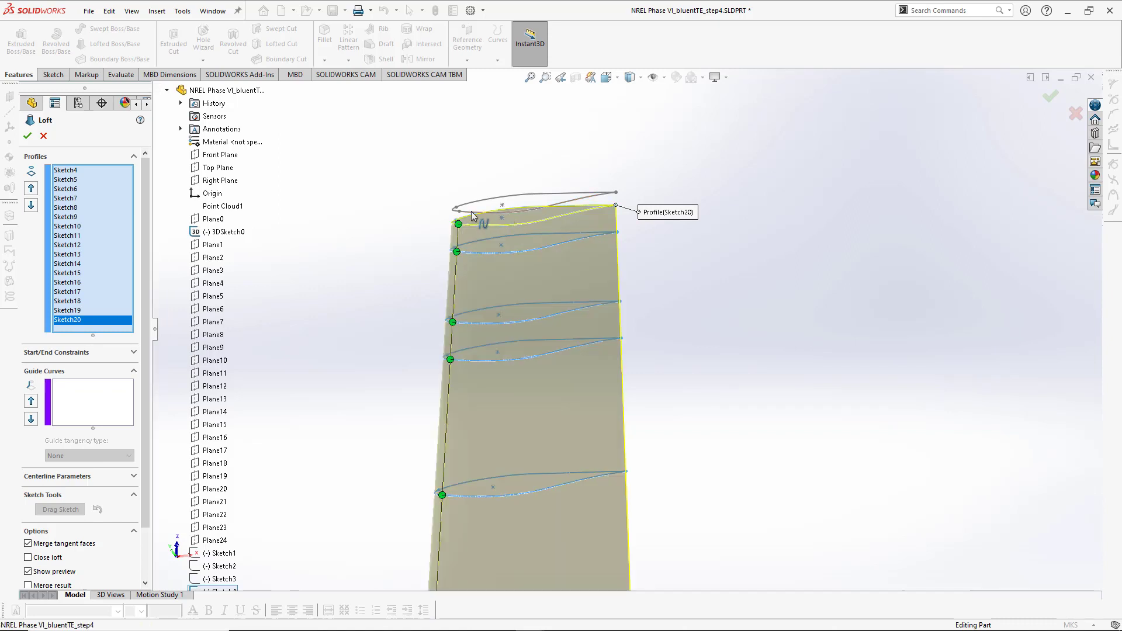
click(472, 213)
scroll(401, 252, up, 8)
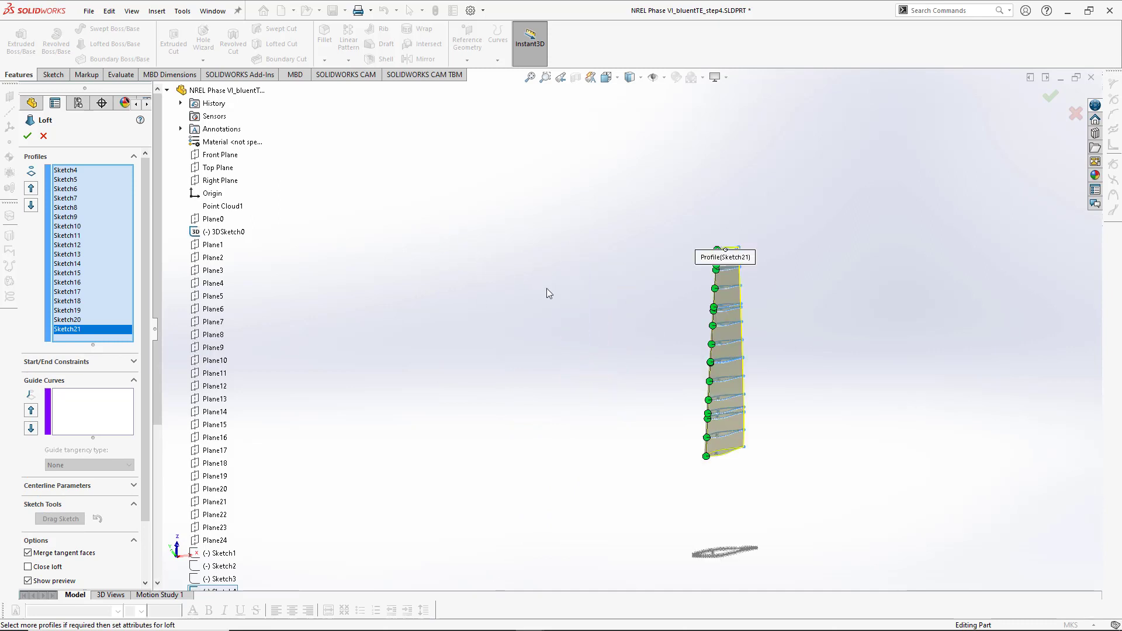
ctrl+middle_drag(546, 288, 446, 256)
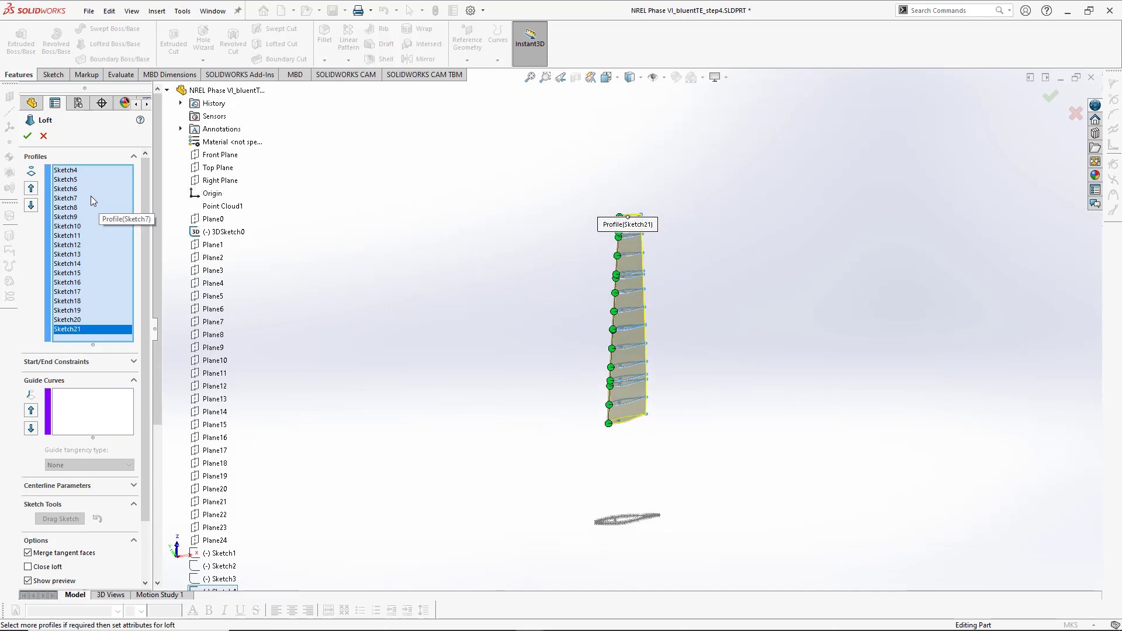
click(85, 172)
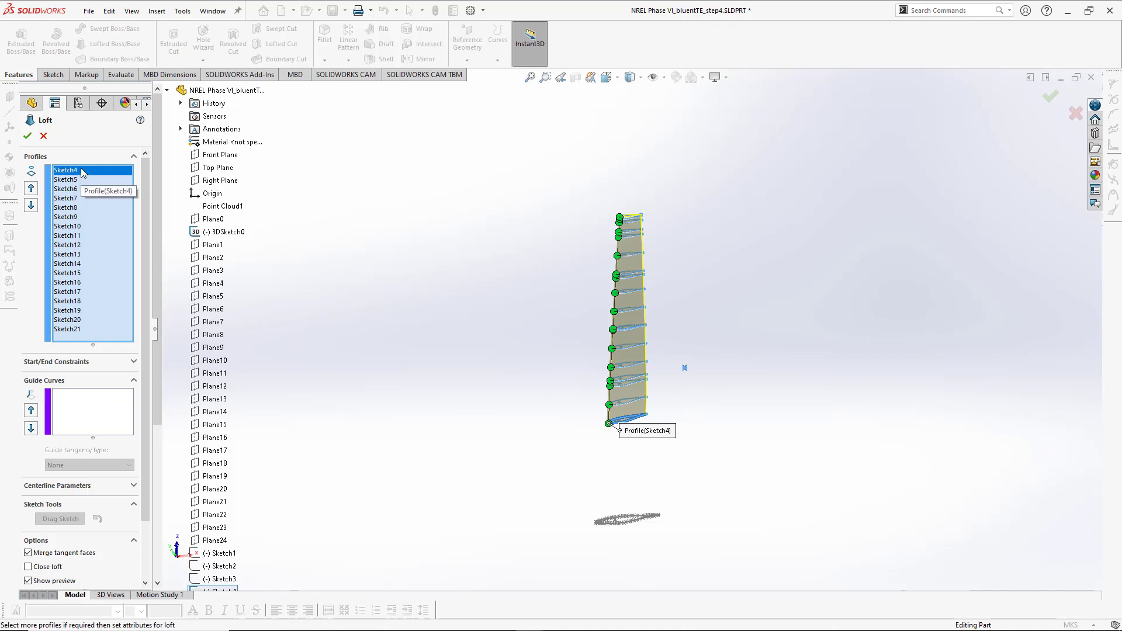
- Cancel the loft preview and show Sketch1, Sketch2 and Sketch3
click(43, 137)
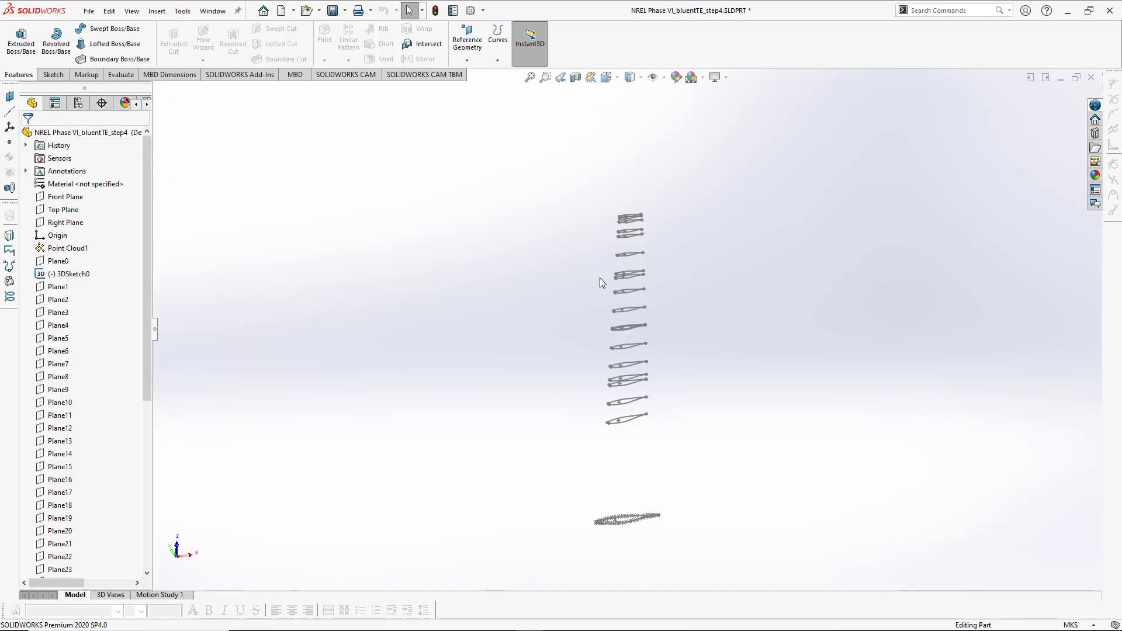
scroll(106, 393, down, 7)
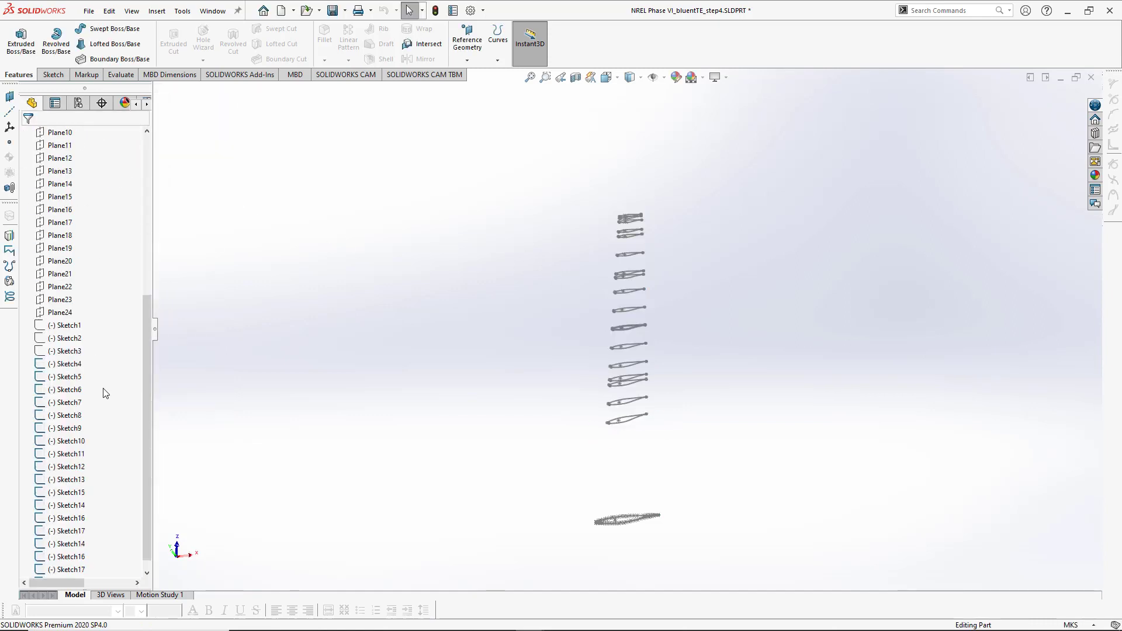
mouse_move(72, 325)
mouse_down()
mouse_move(67, 339)
mouse_move(65, 327)
mouse_up()
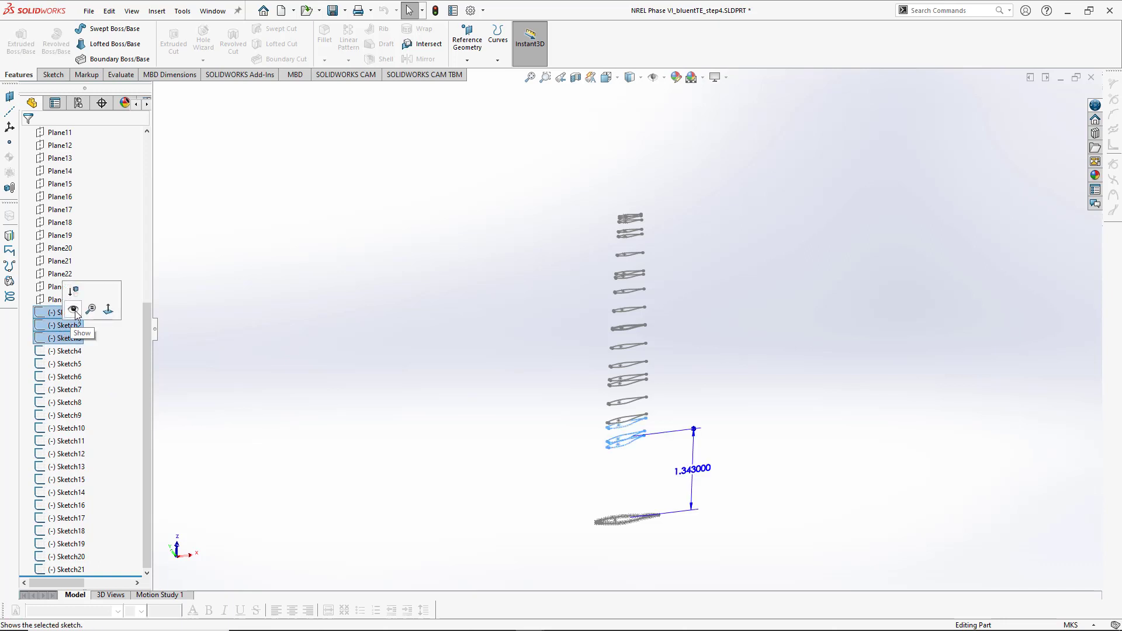
click(74, 311)
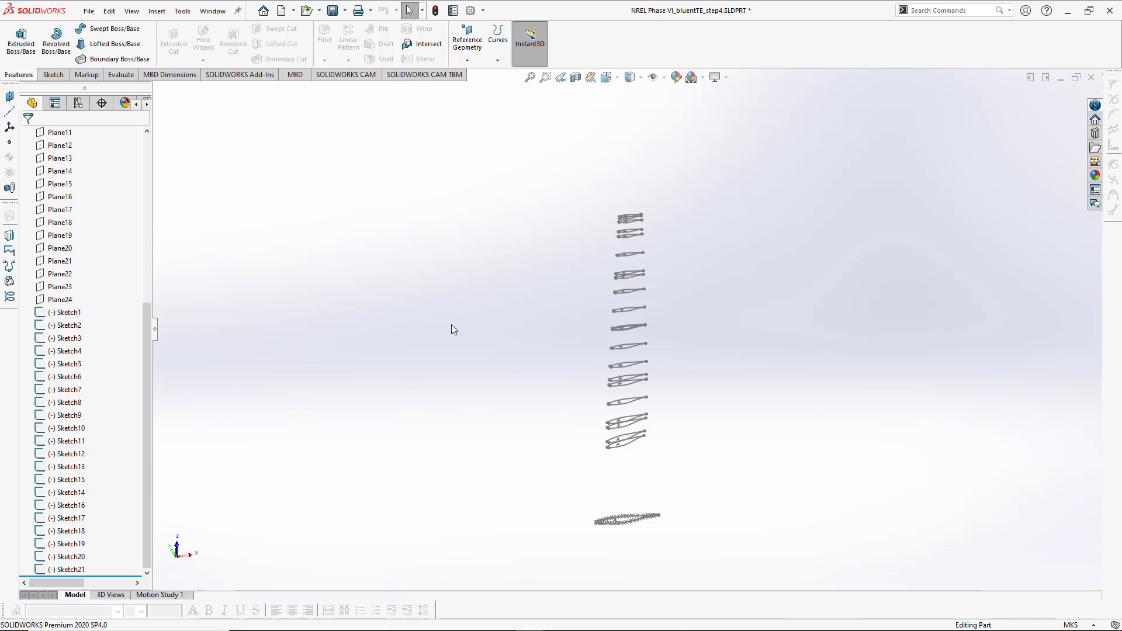
- Start a new Lofted Boss/Base with root profiles Sketch1 through Sketch5
click(113, 44)
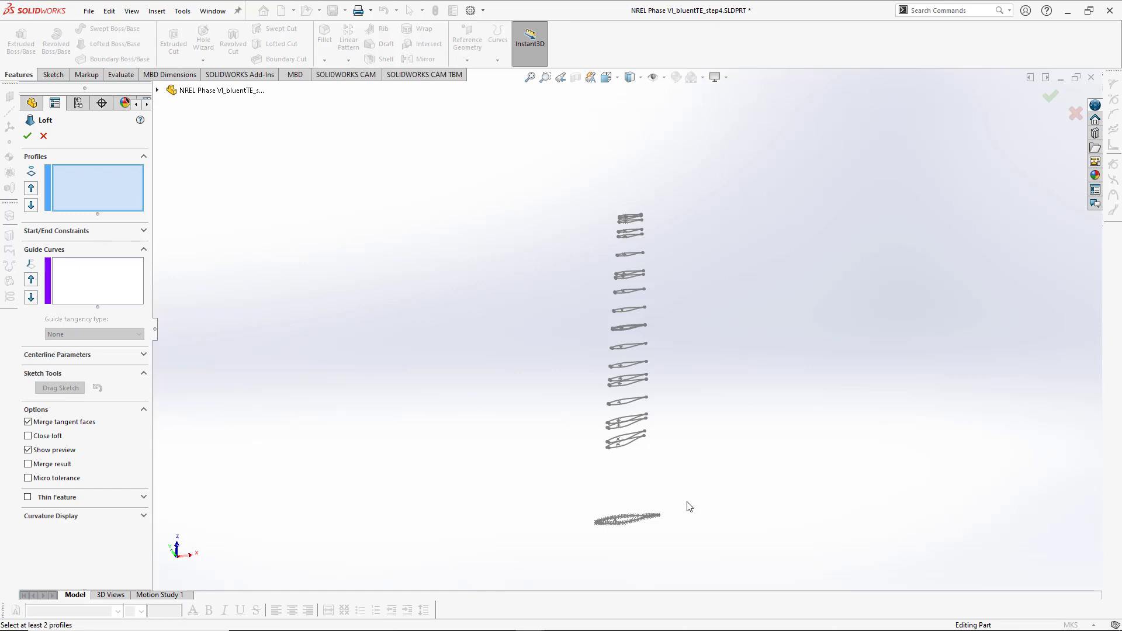
scroll(696, 509, down, 5)
click(435, 281)
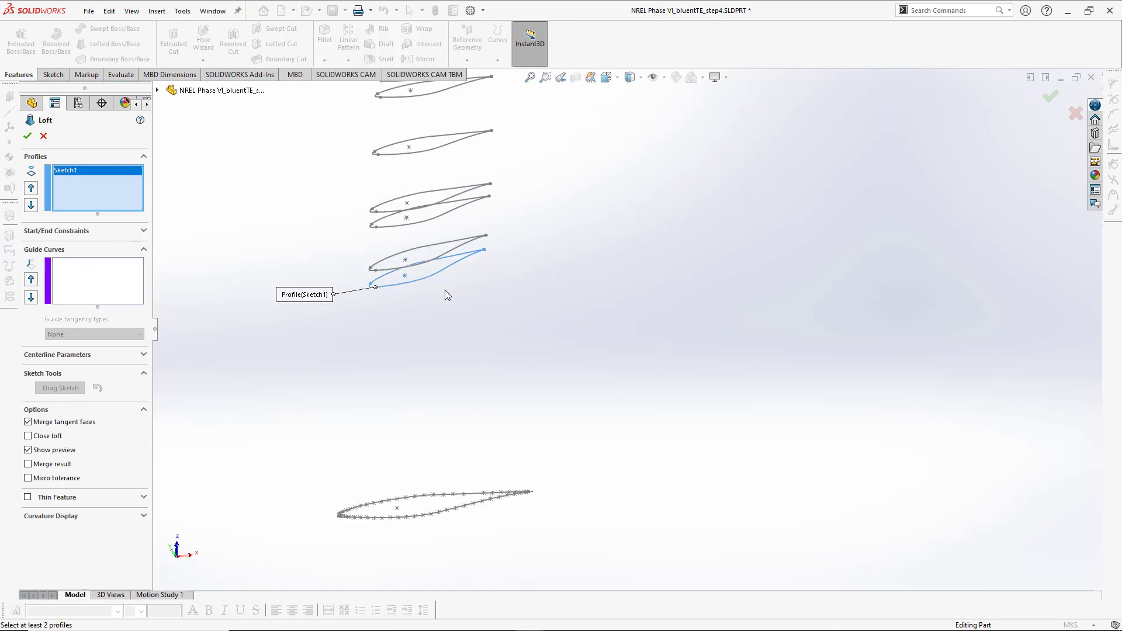
scroll(443, 296, down, 4)
ctrl+middle_drag(468, 320, 473, 416)
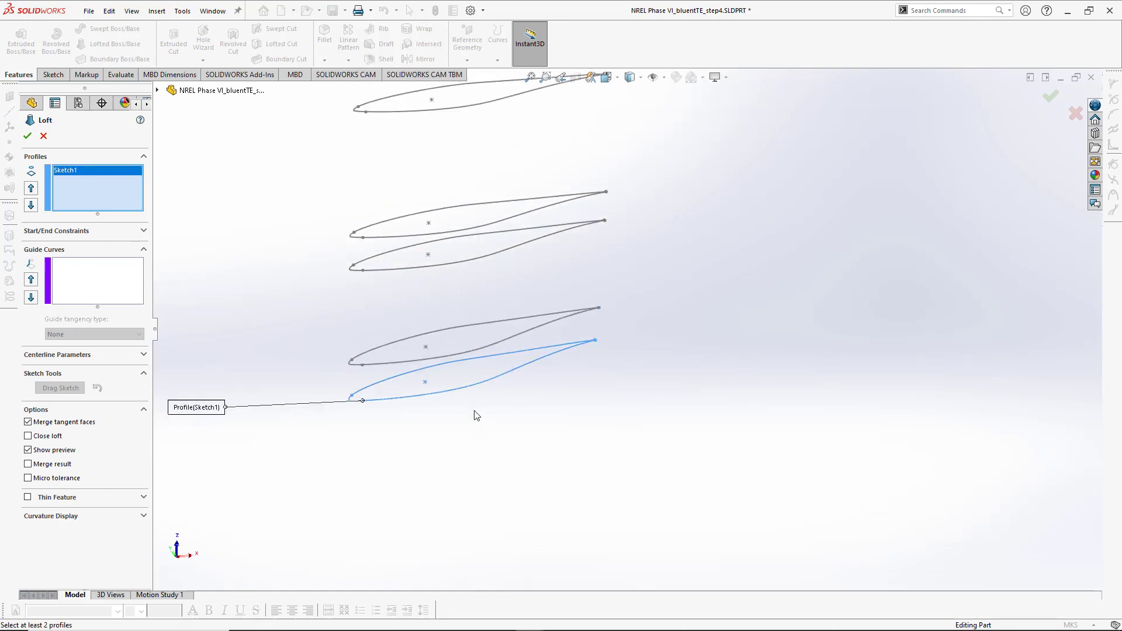
click(498, 346)
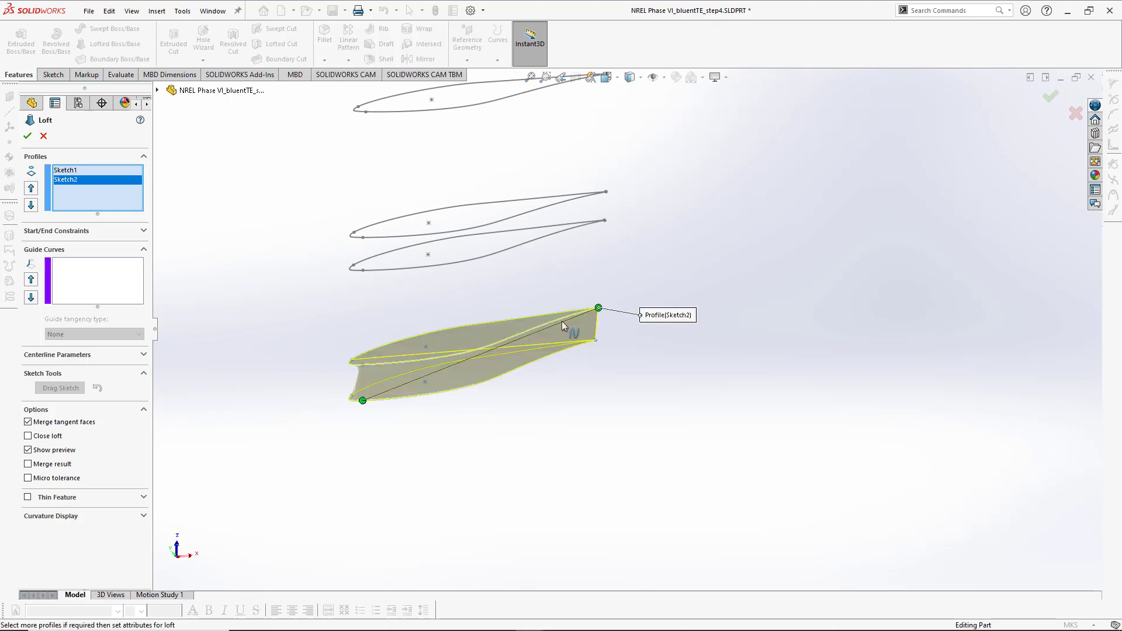
click(413, 270)
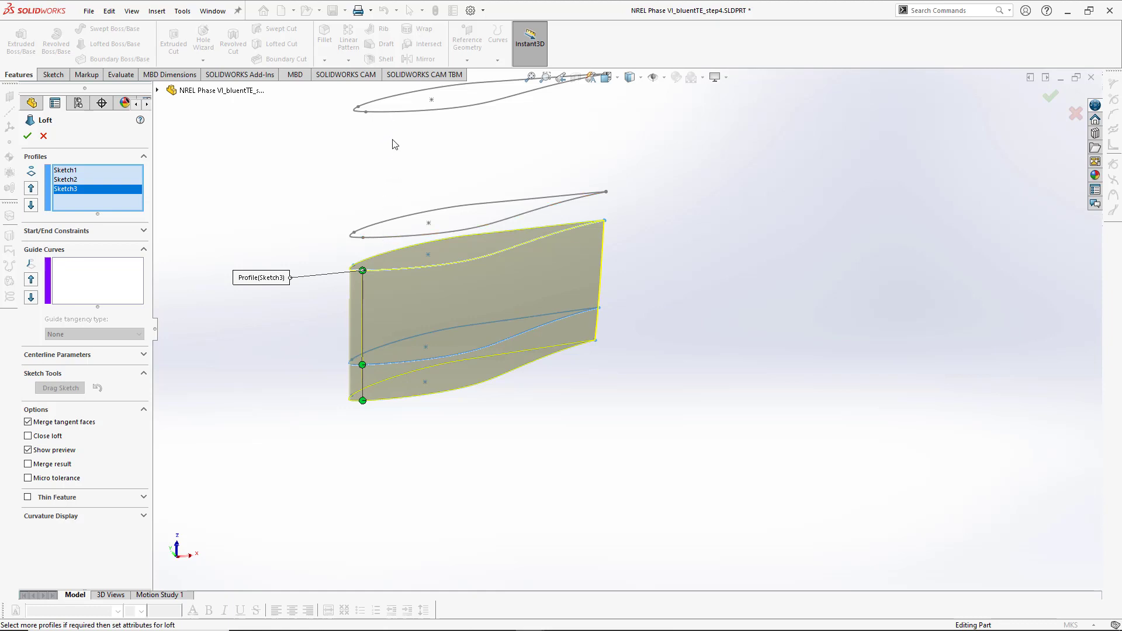
click(386, 237)
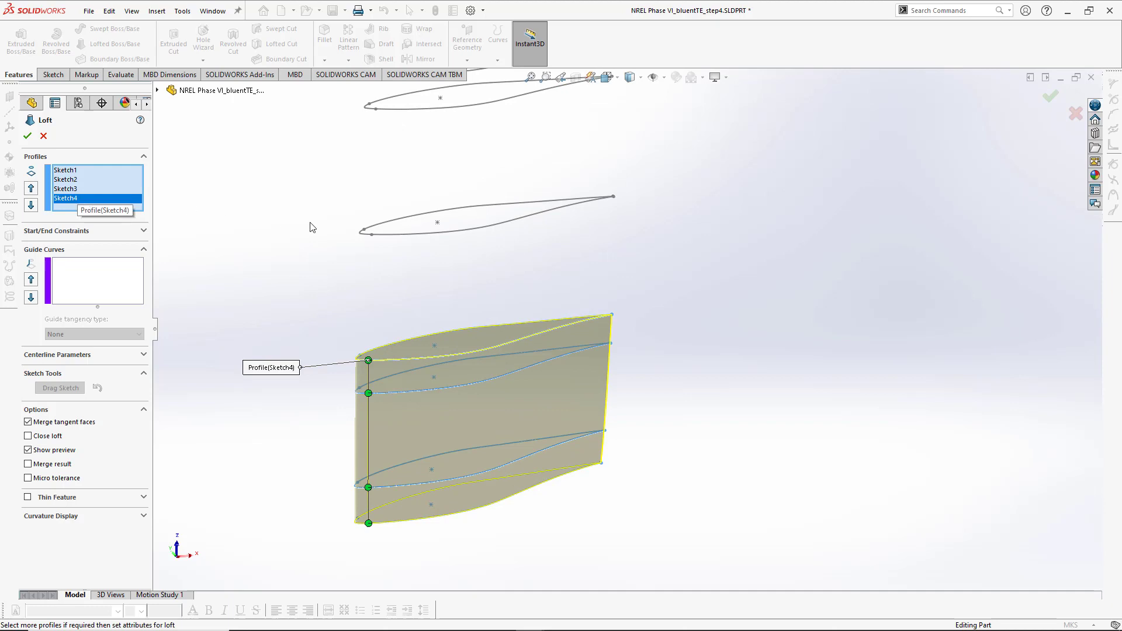
click(395, 238)
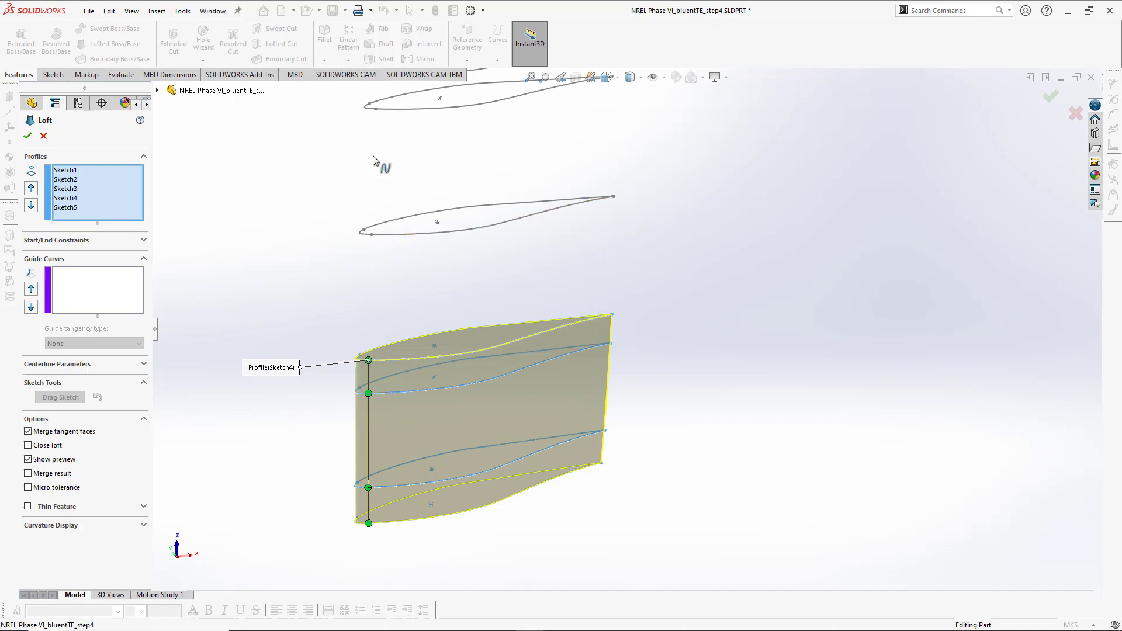
- Add airfoil profiles Sketch6 through Sketch11 to the loft
click(392, 114)
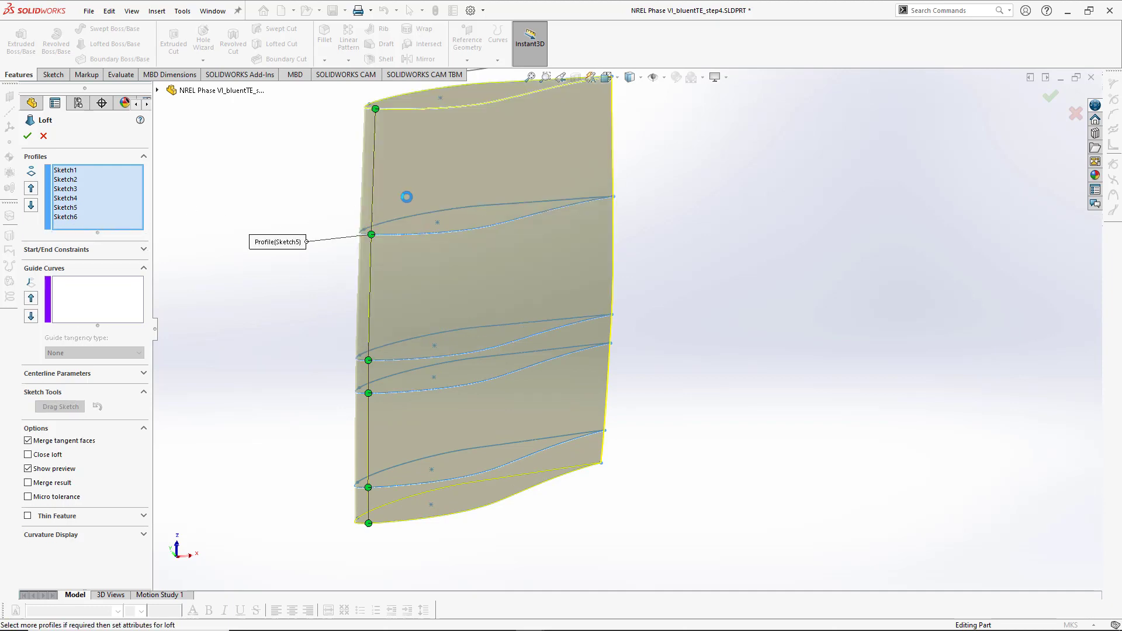
click(433, 360)
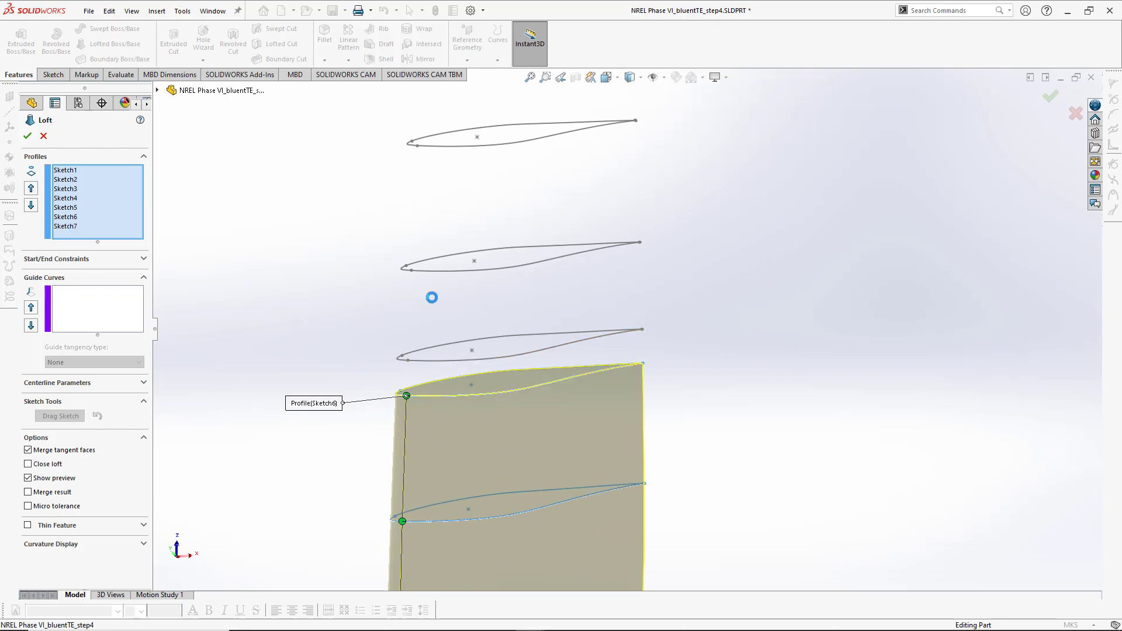
click(433, 270)
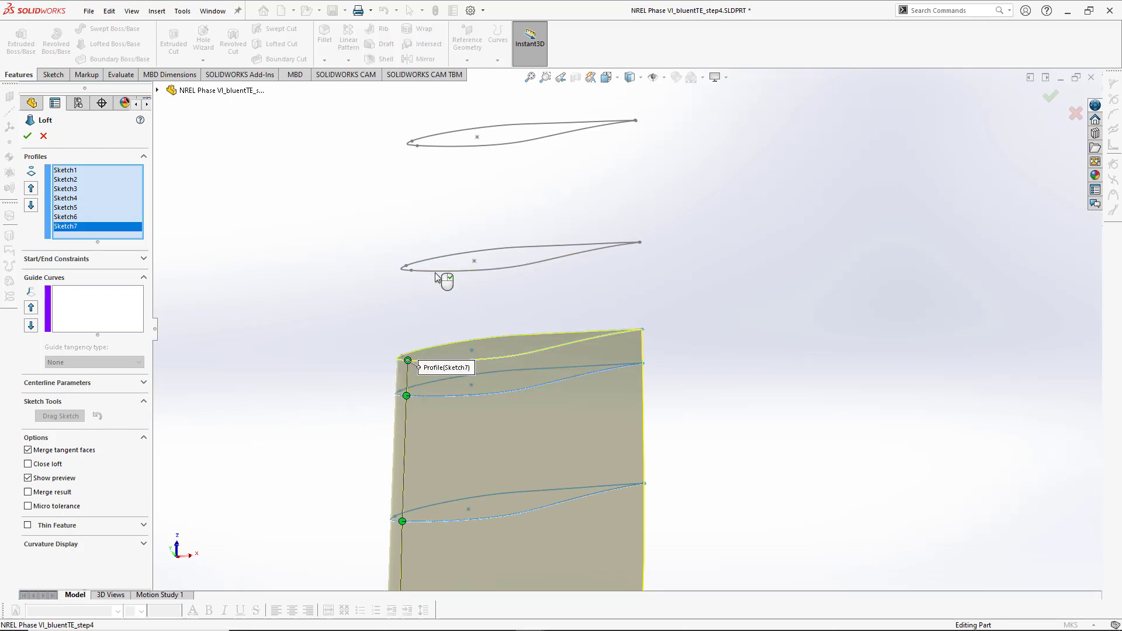
click(440, 147)
ctrl+middle_drag(479, 250, 495, 379)
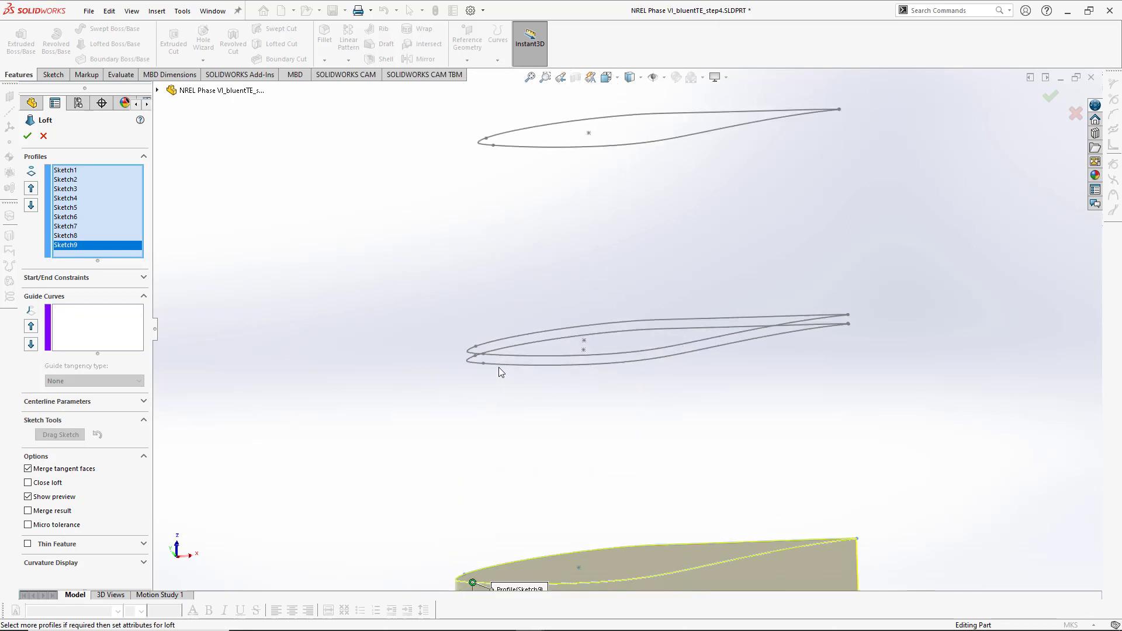
click(500, 364)
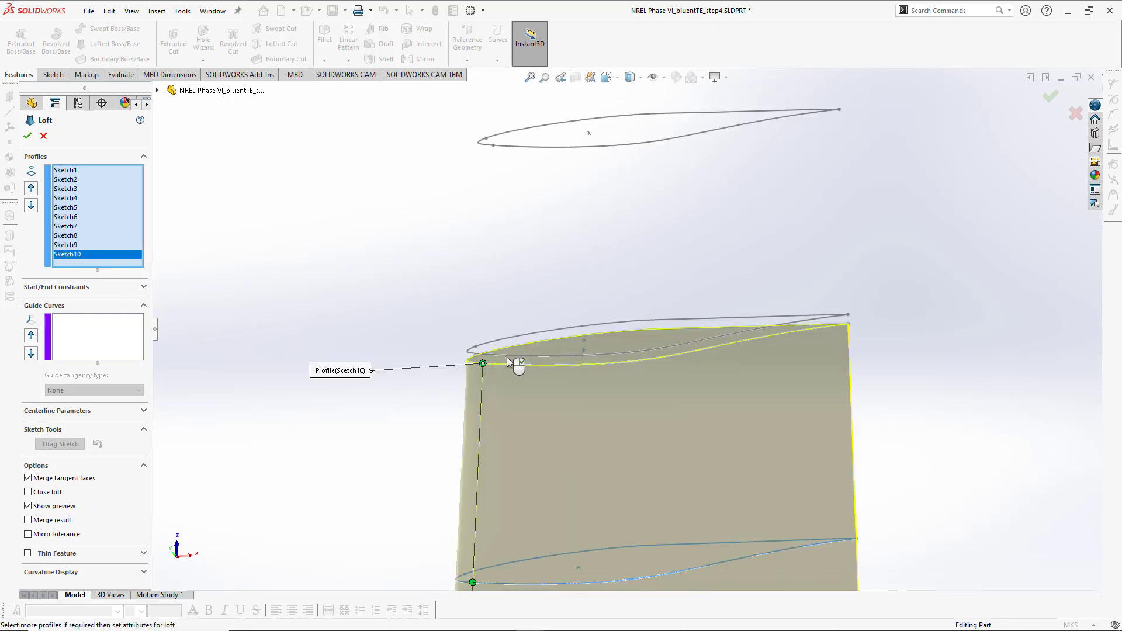
click(518, 363)
- Add airfoil profiles Sketch12 through Sketch16 to the loft
scroll(539, 225, up, 3)
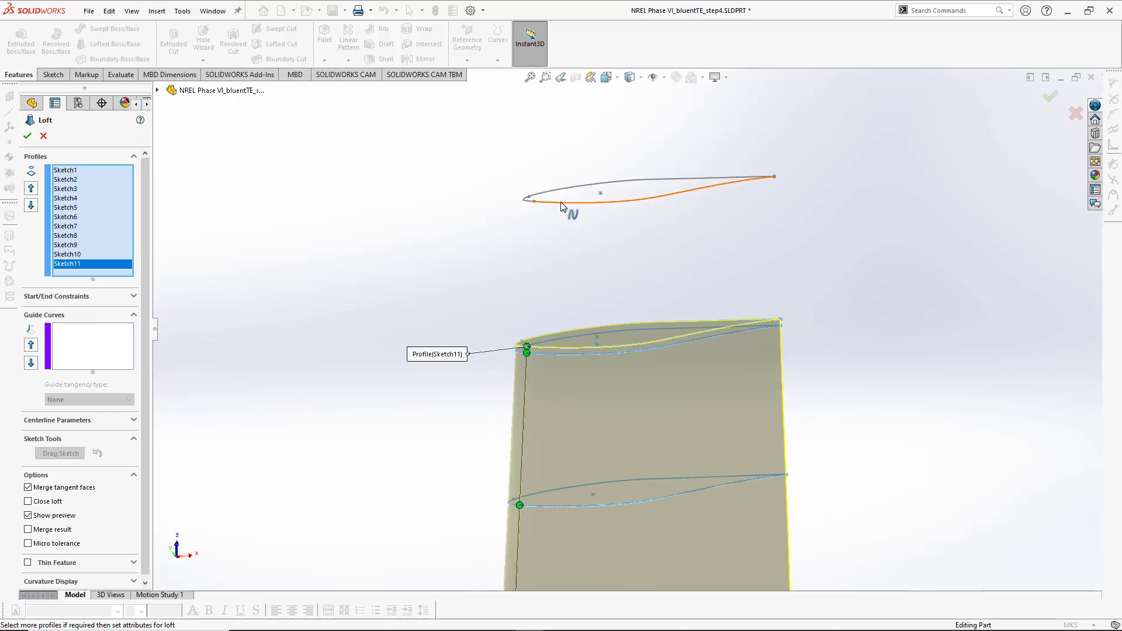
click(562, 206)
scroll(543, 268, up, 3)
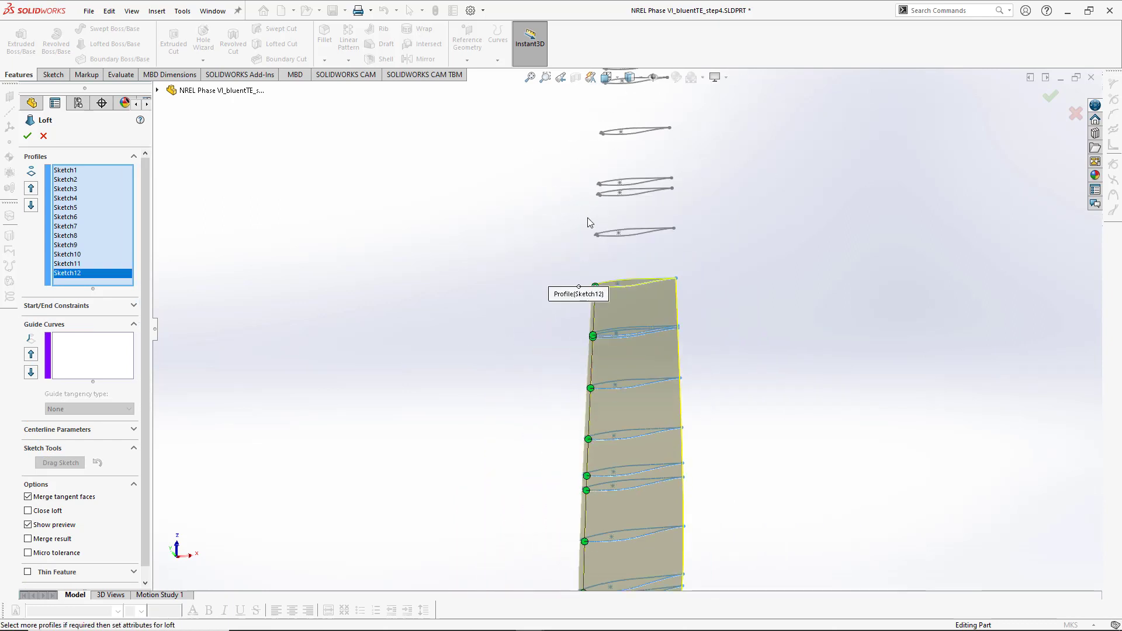
click(609, 234)
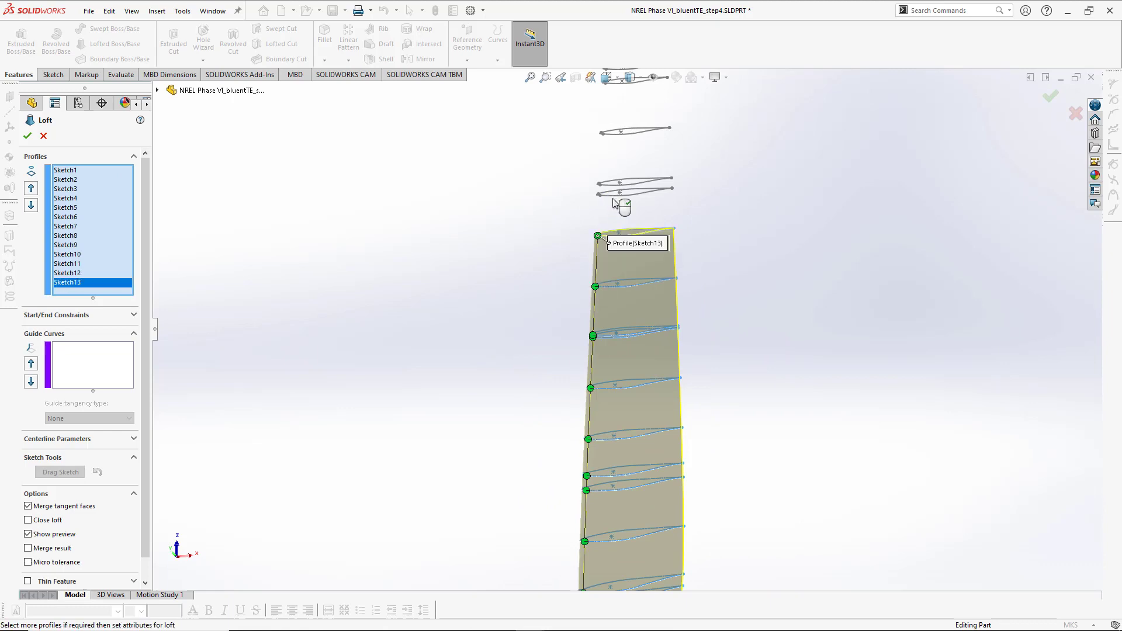
click(611, 187)
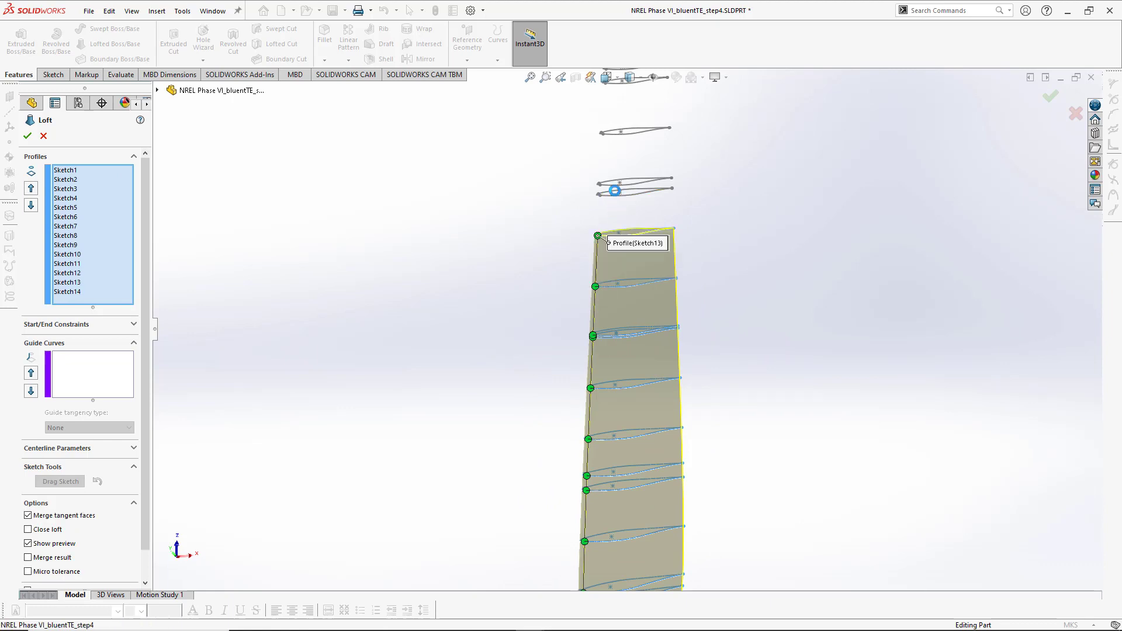
click(611, 184)
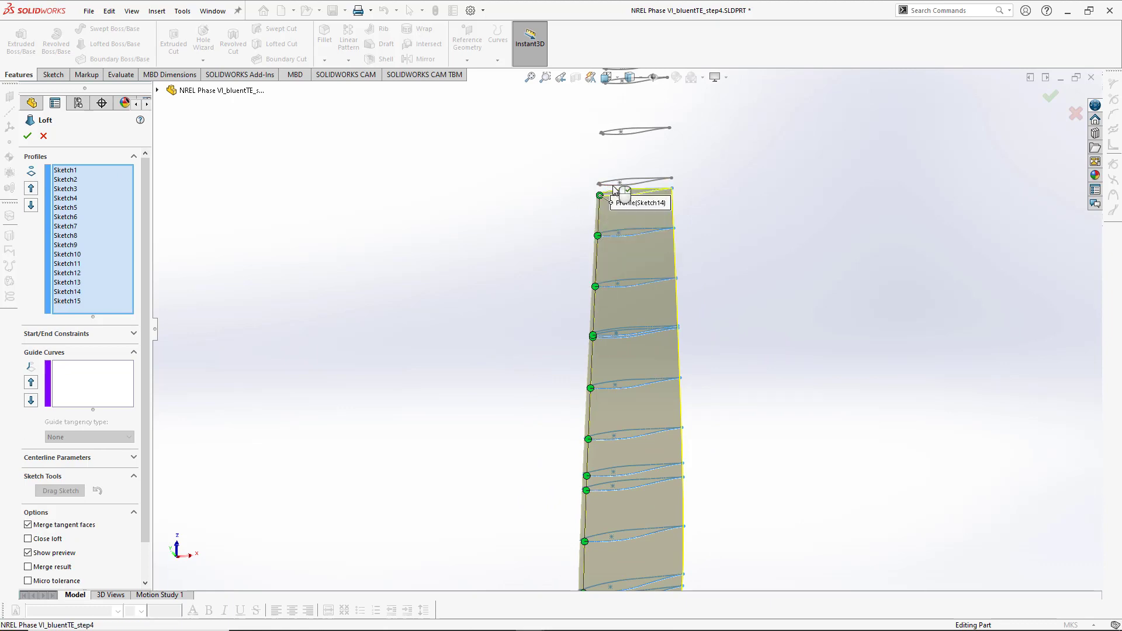
click(612, 133)
ctrl+middle_drag(640, 203, 569, 396)
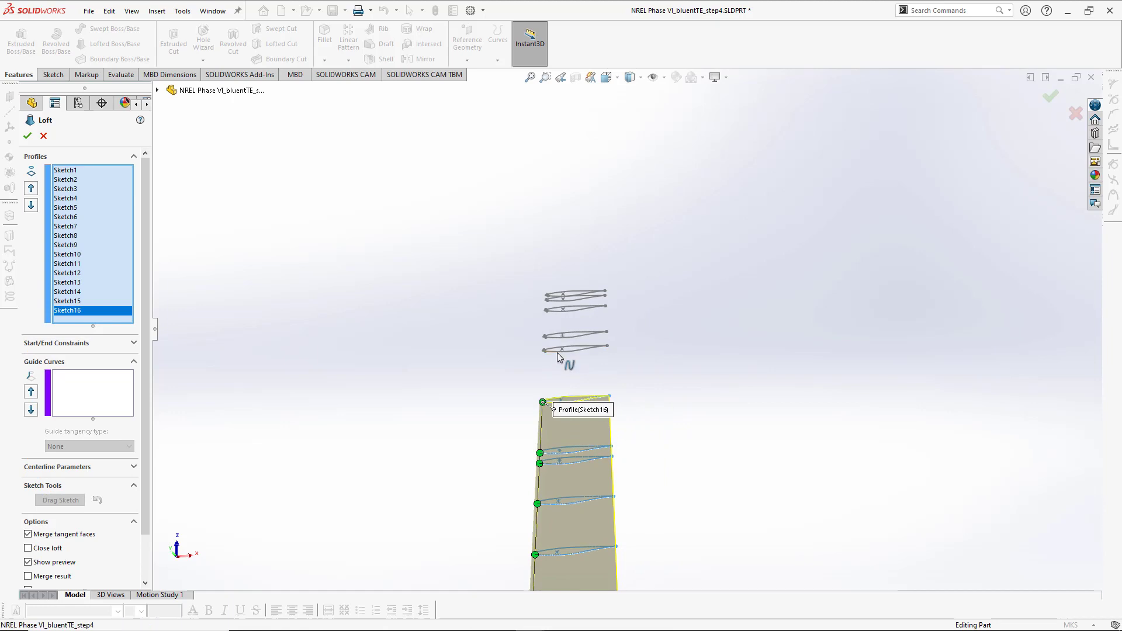
- Add profiles Sketch17 through the tip Sketch21 and review the full blade preview
click(556, 353)
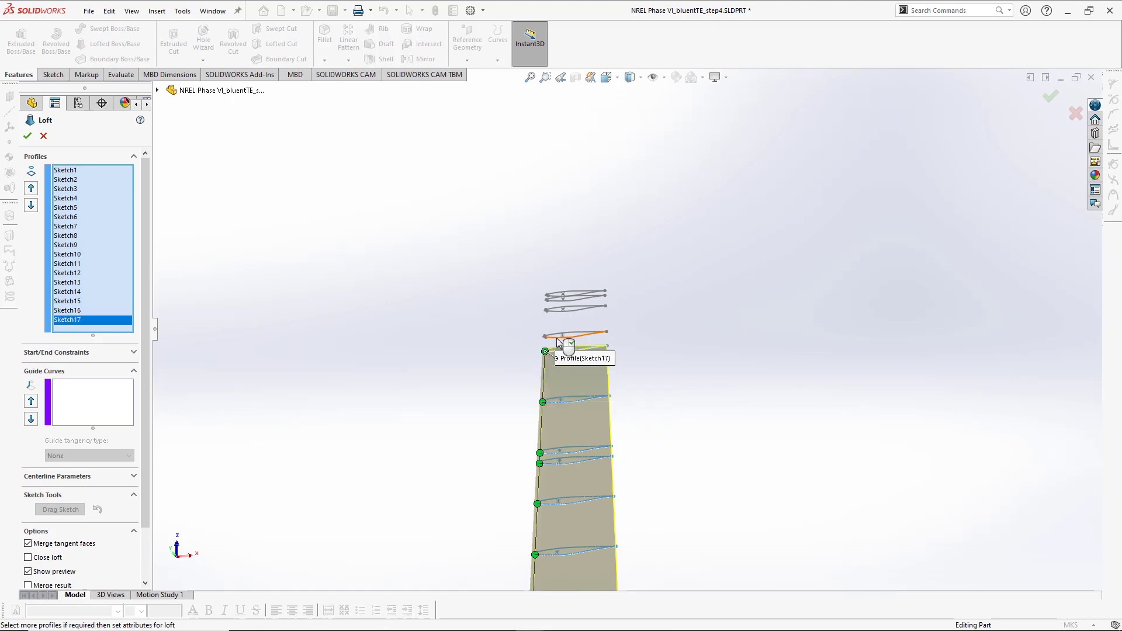
click(558, 336)
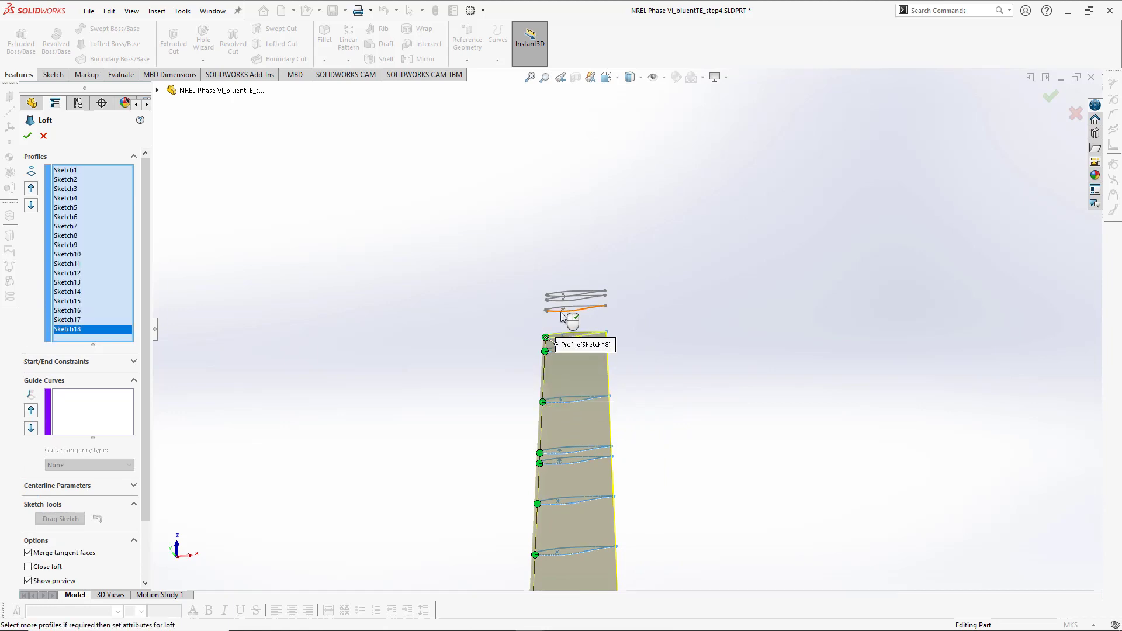
click(561, 315)
scroll(573, 319, down, 3)
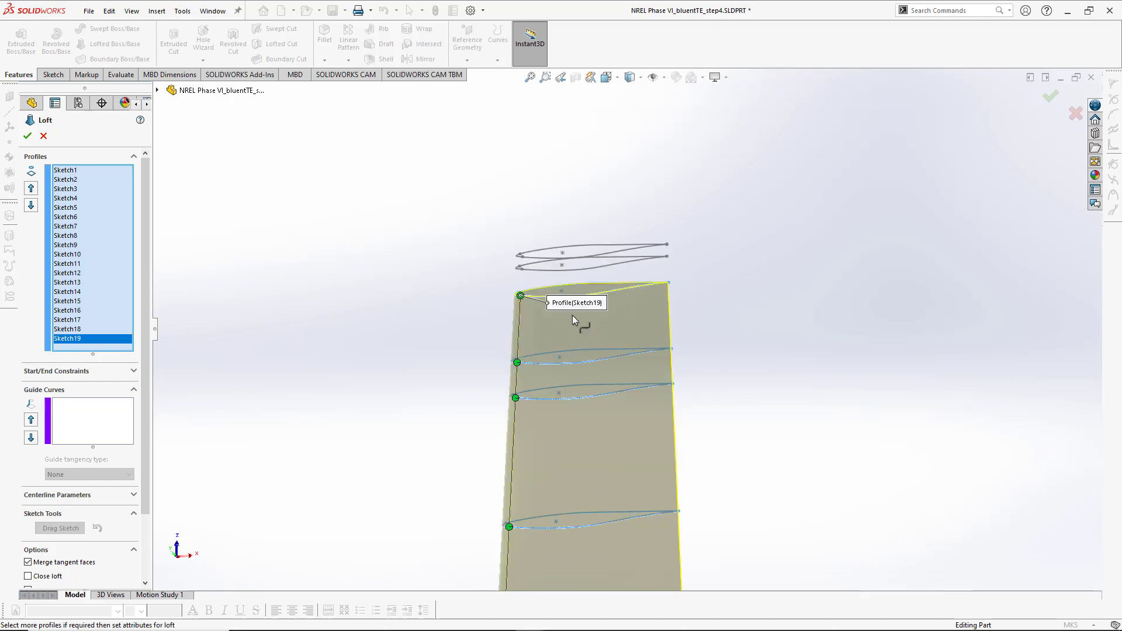
scroll(573, 314, down, 2)
click(542, 251)
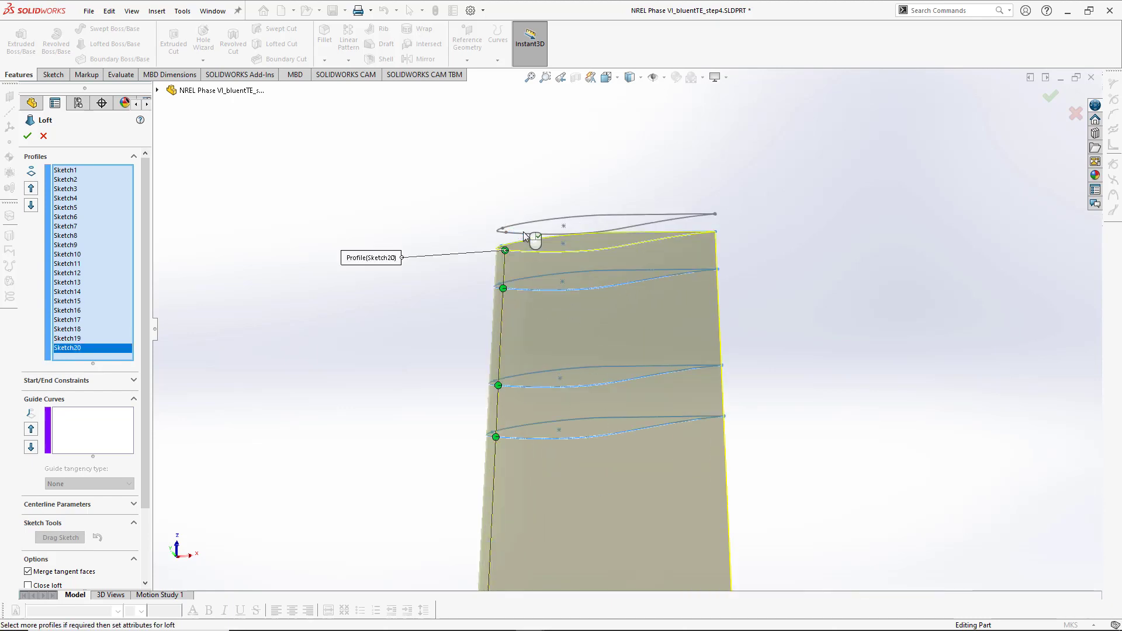
click(524, 232)
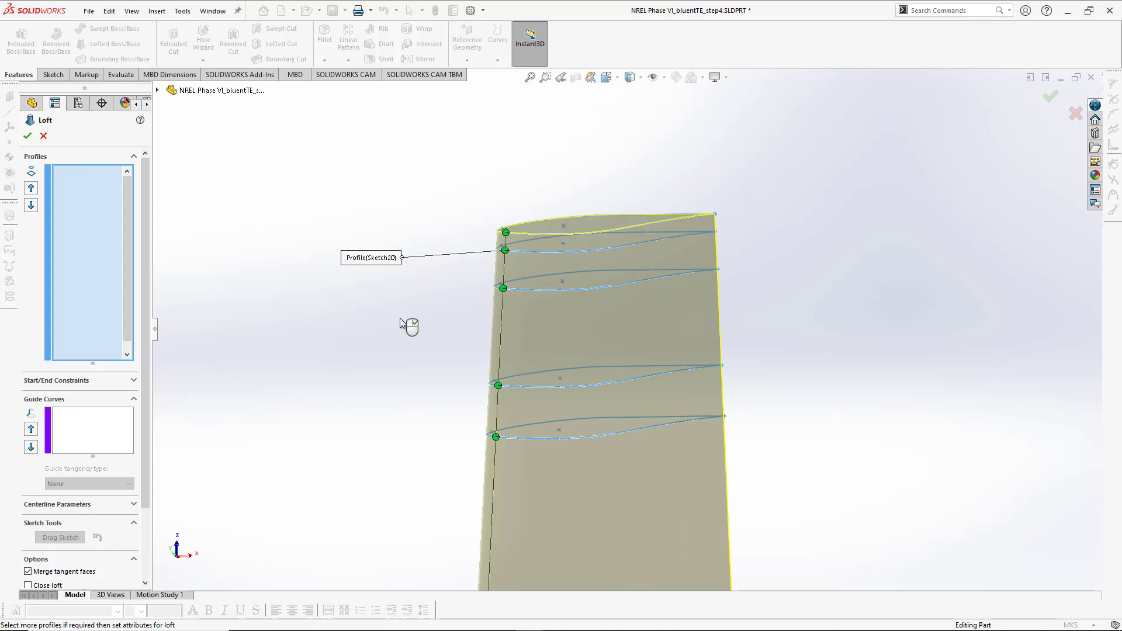
scroll(427, 359, up, 5)
scroll(473, 404, up, 5)
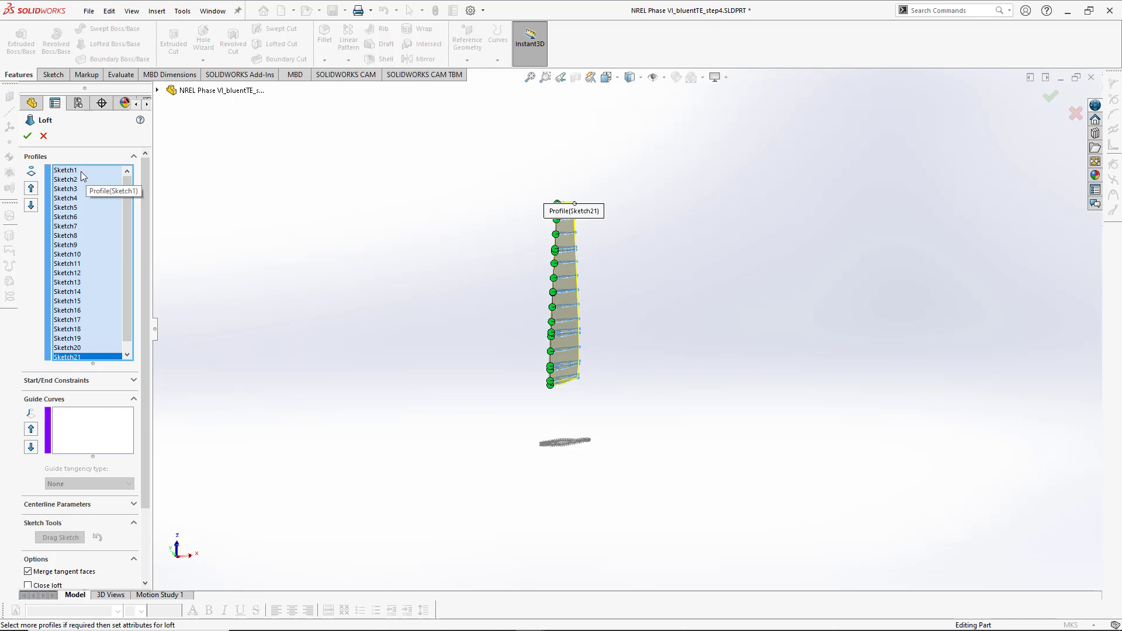
scroll(85, 257, down, 1)
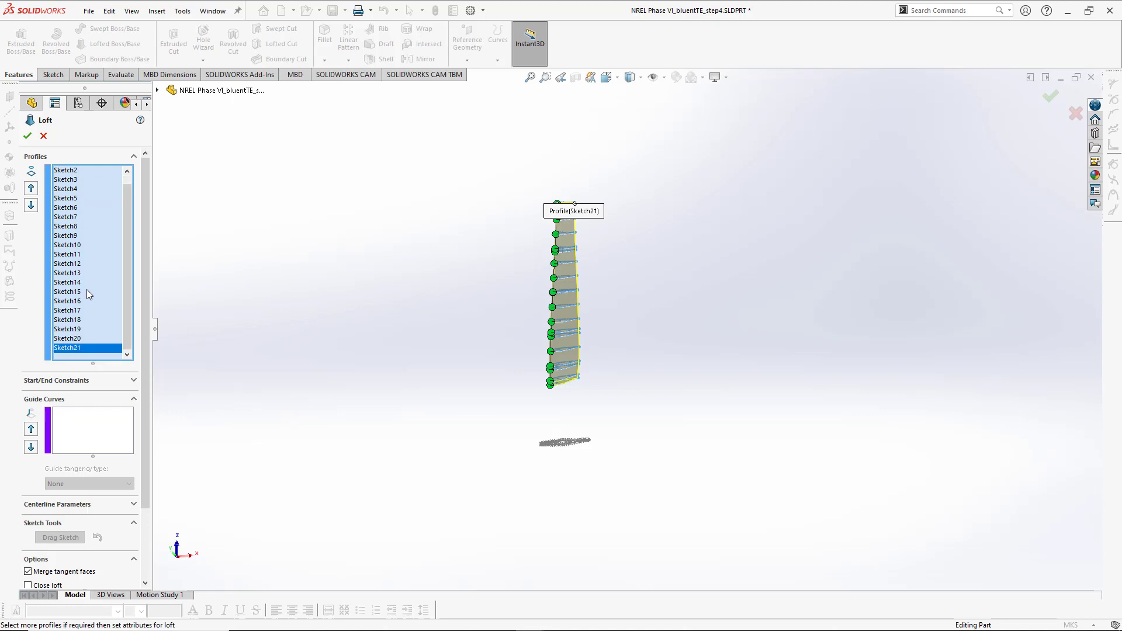
click(26, 137)
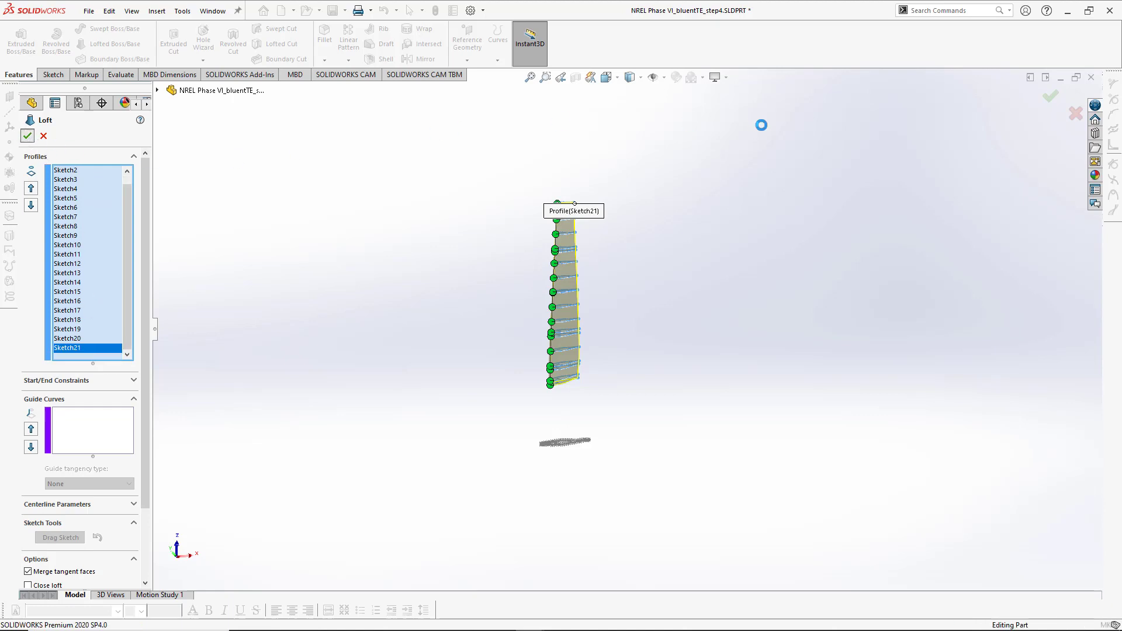
click(616, 276)
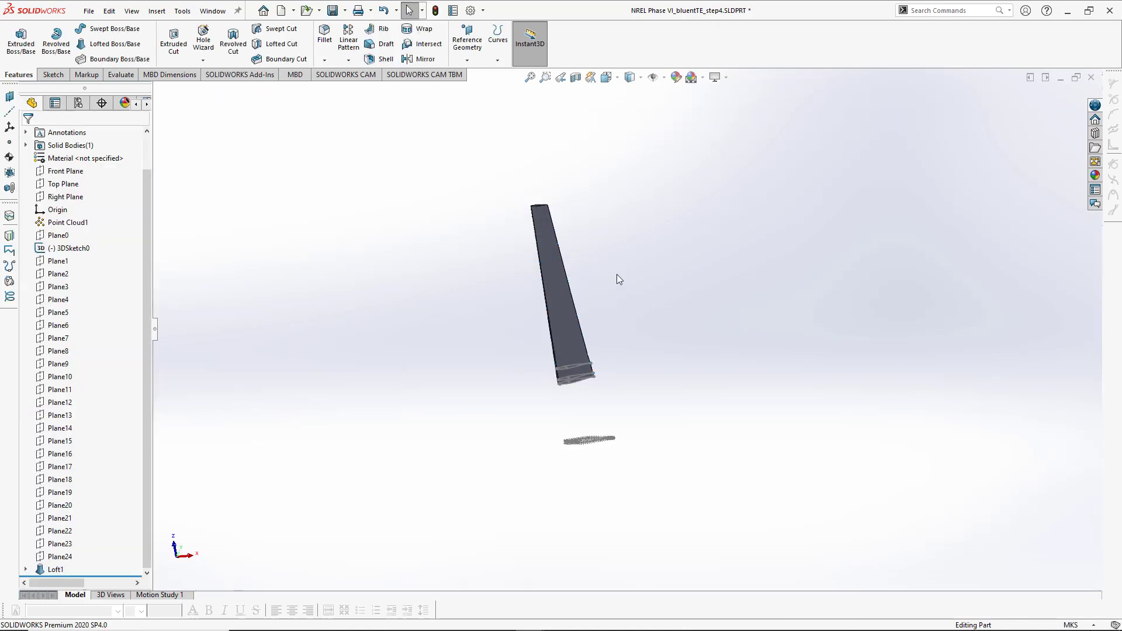
scroll(654, 282, down, 3)
middle_drag(641, 310, 639, 285)
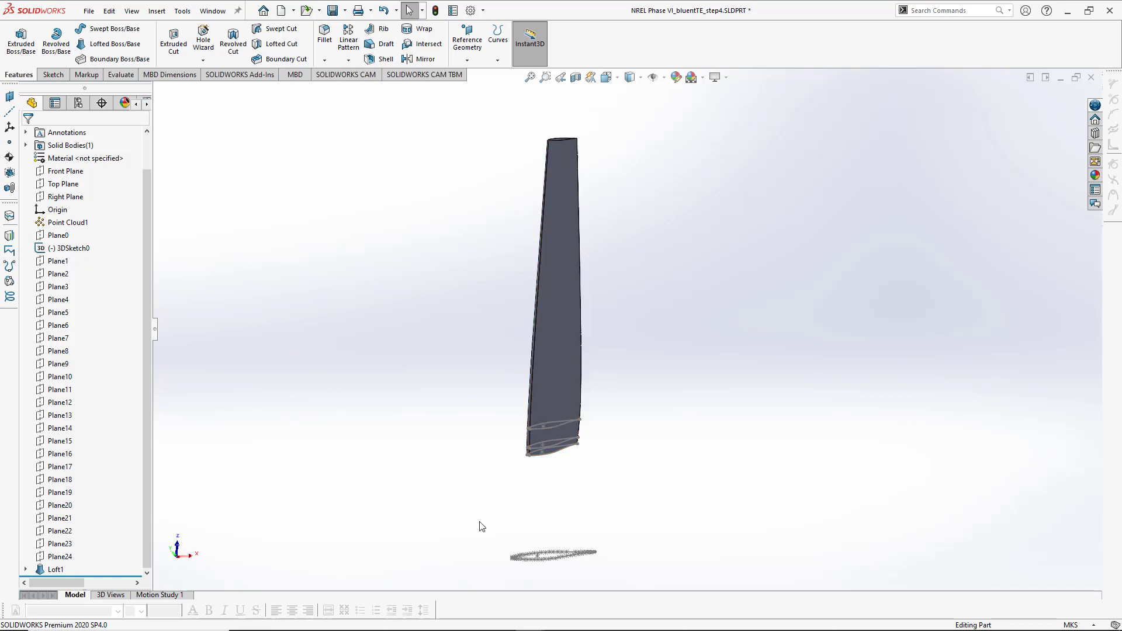
mouse_move(540, 624)
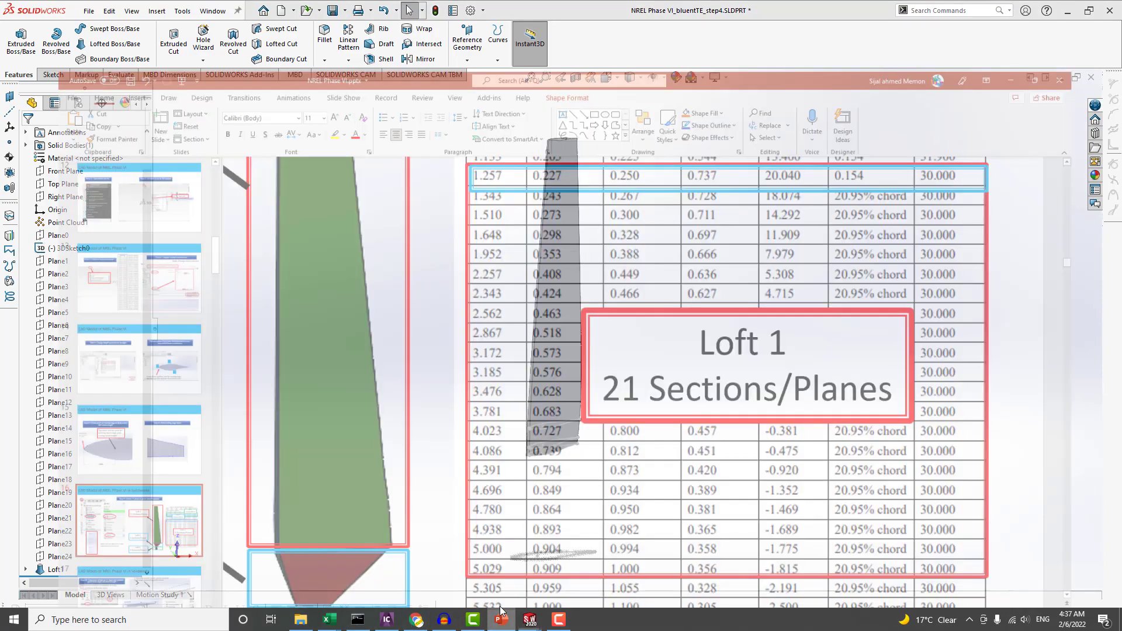
- Bring up slide 16 of the NREL Phase VI presentation, which plans Loft 1 with 21 sections
click(526, 561)
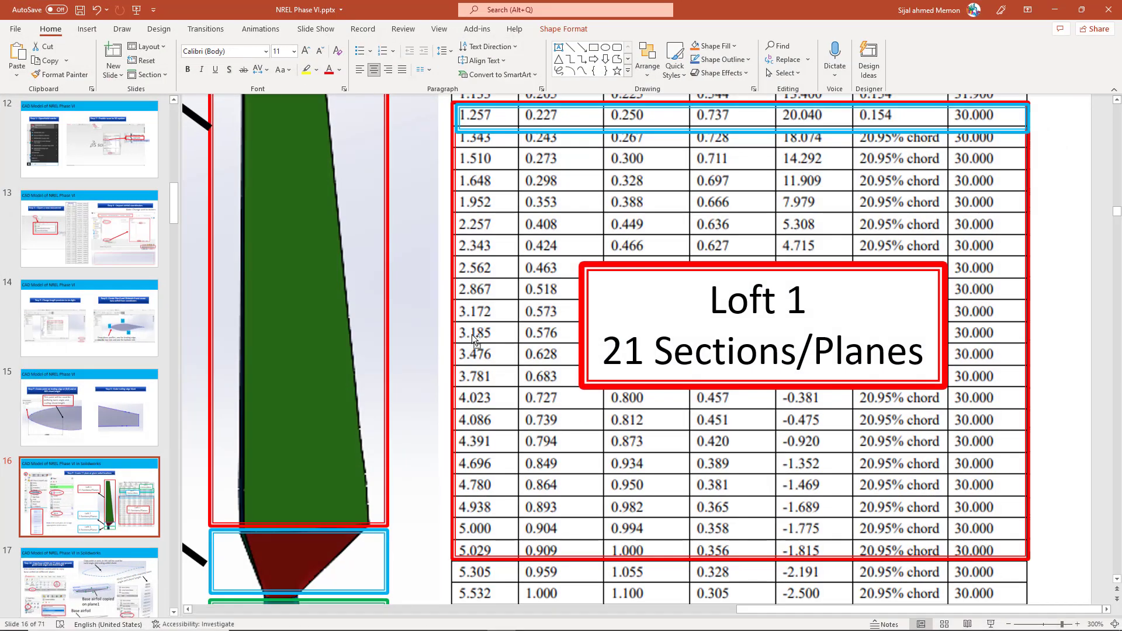
ctrl+scroll(471, 334, down, 10)
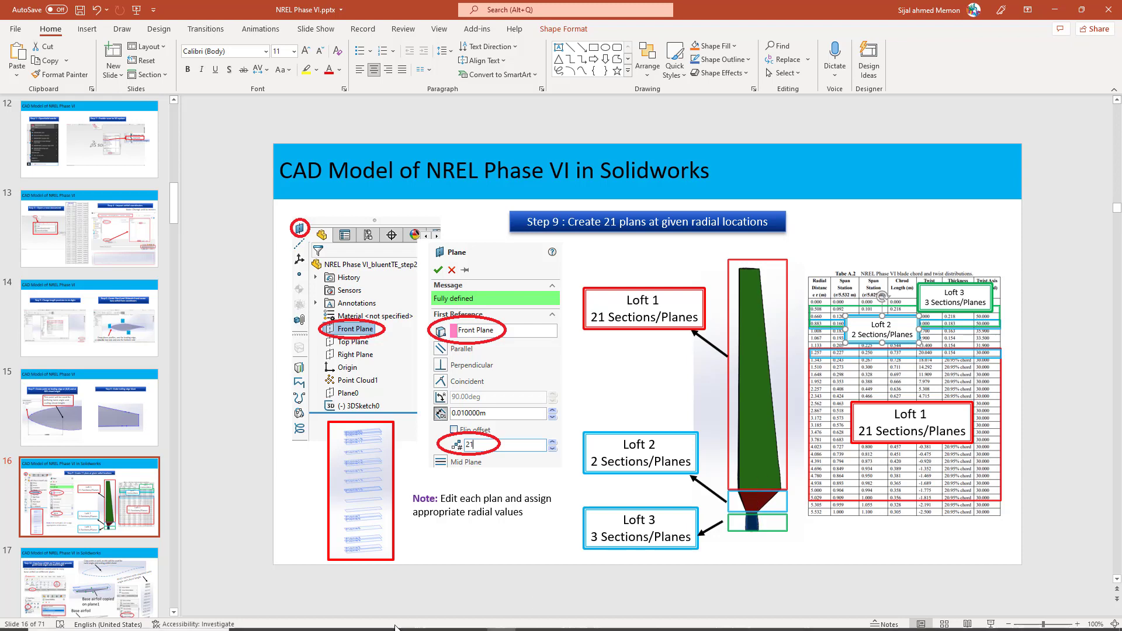
- Return to the blade part, expand Loft1 and hide its first three airfoil sketches
mouse_move(532, 621)
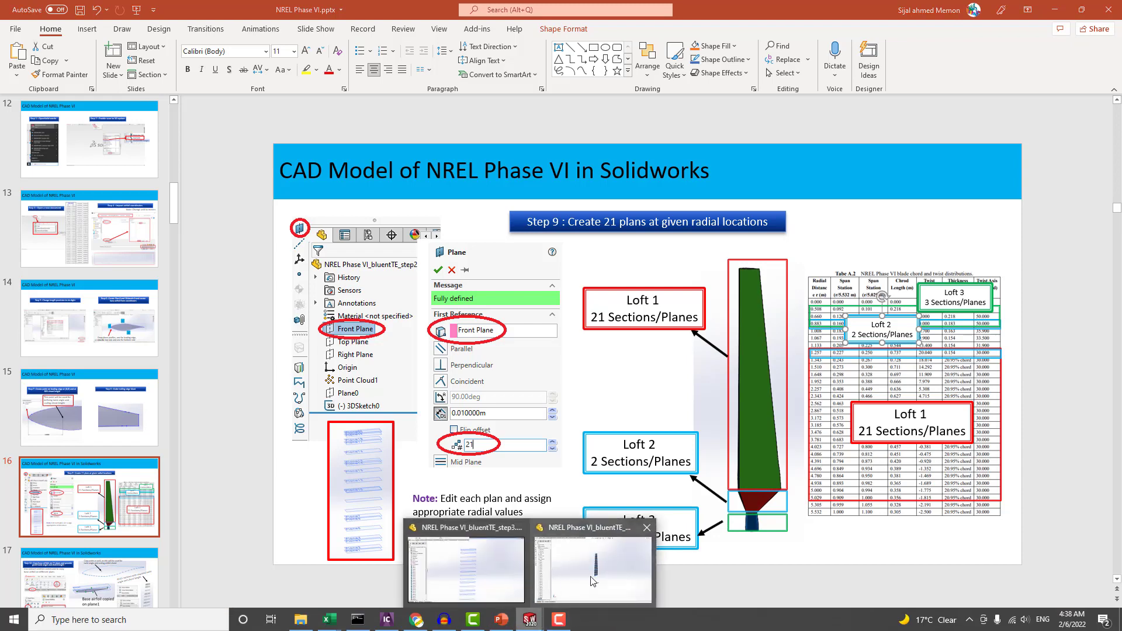
click(593, 561)
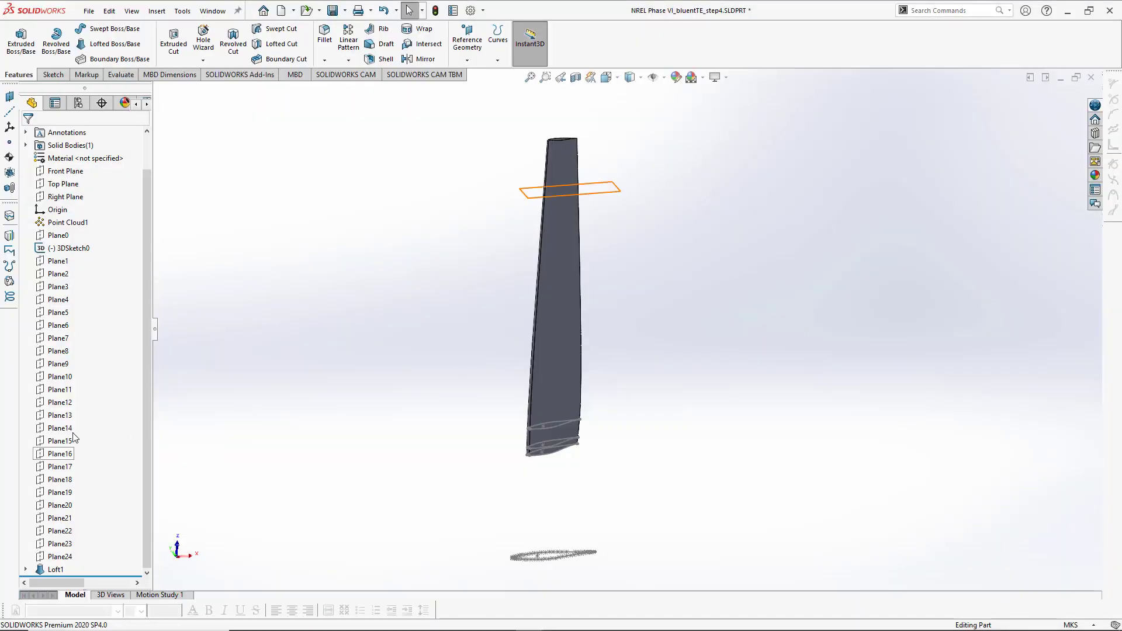
click(26, 570)
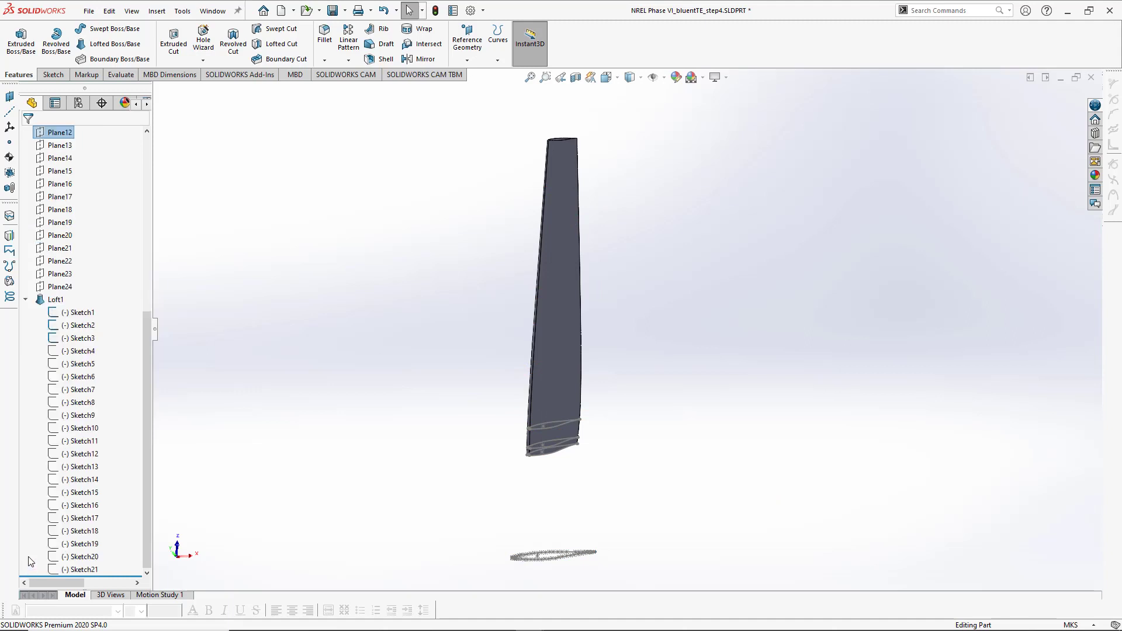
drag(94, 334, 56, 343)
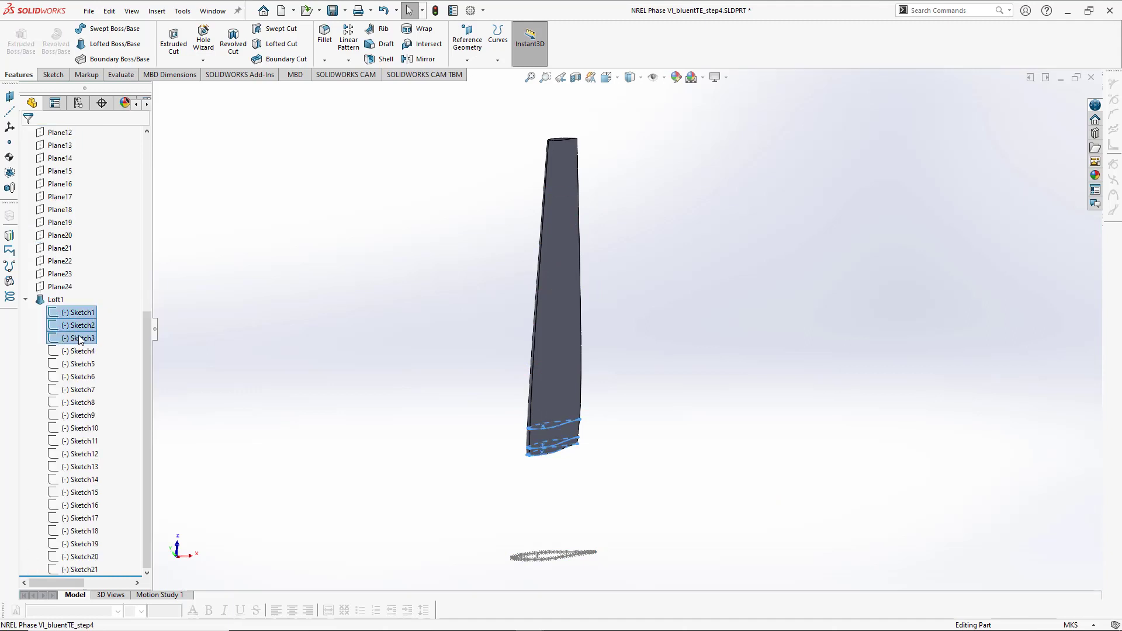
right_click(79, 336)
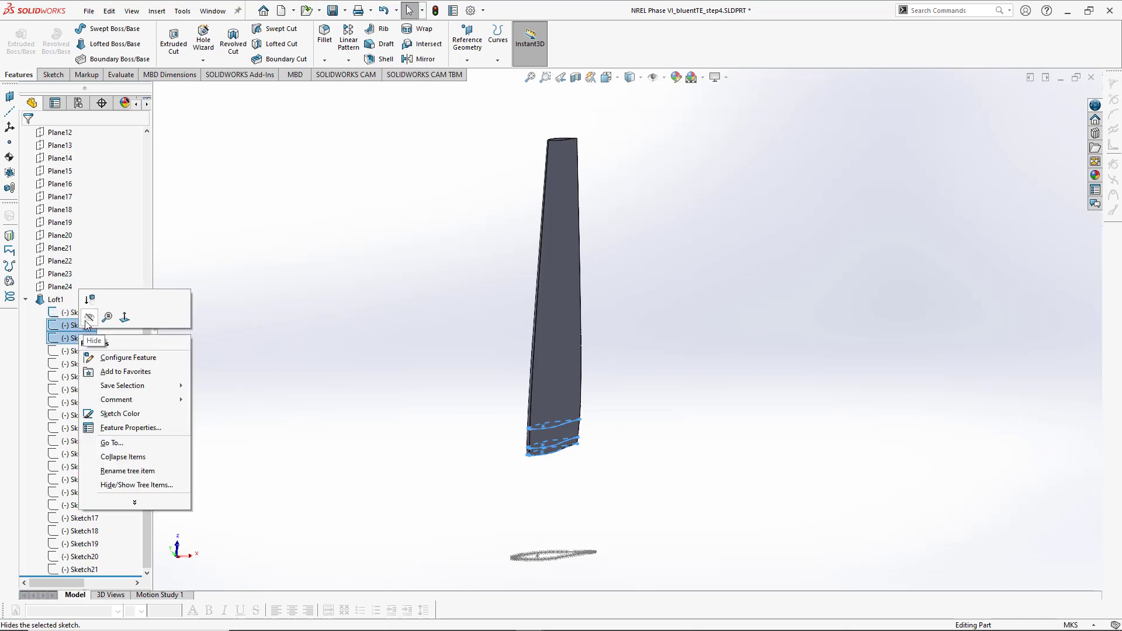
click(88, 320)
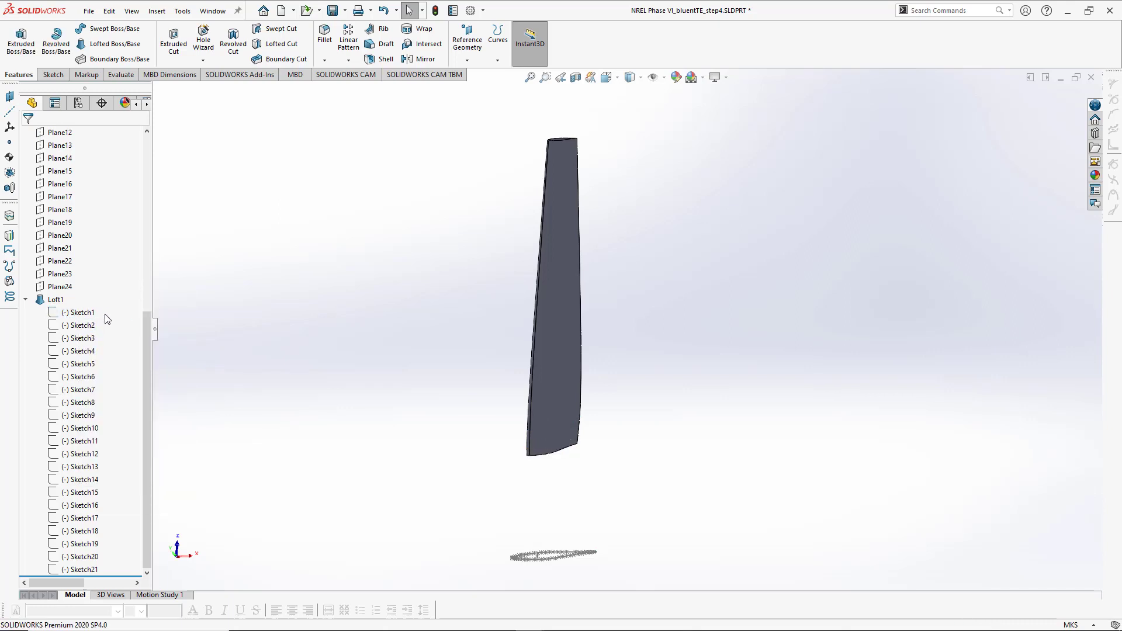
- Select Sketch1 through Sketch21 under Loft1 and show them all
click(94, 313)
click(85, 325)
mouse_move(106, 309)
mouse_down()
mouse_move(40, 513)
mouse_move(12, 557)
mouse_move(21, 576)
mouse_up()
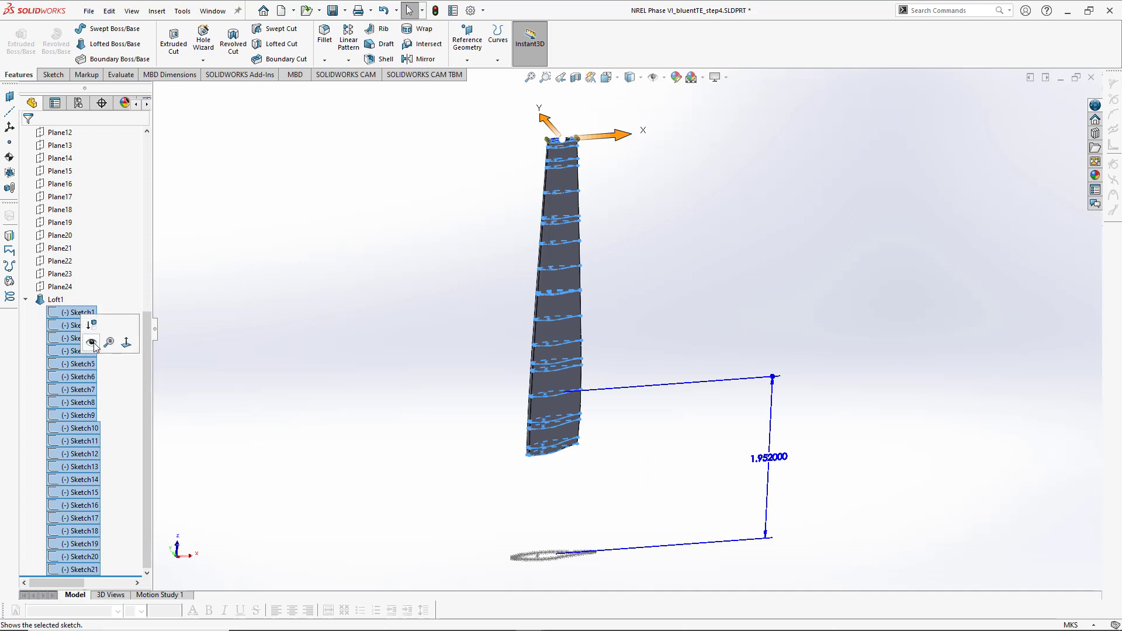
click(92, 343)
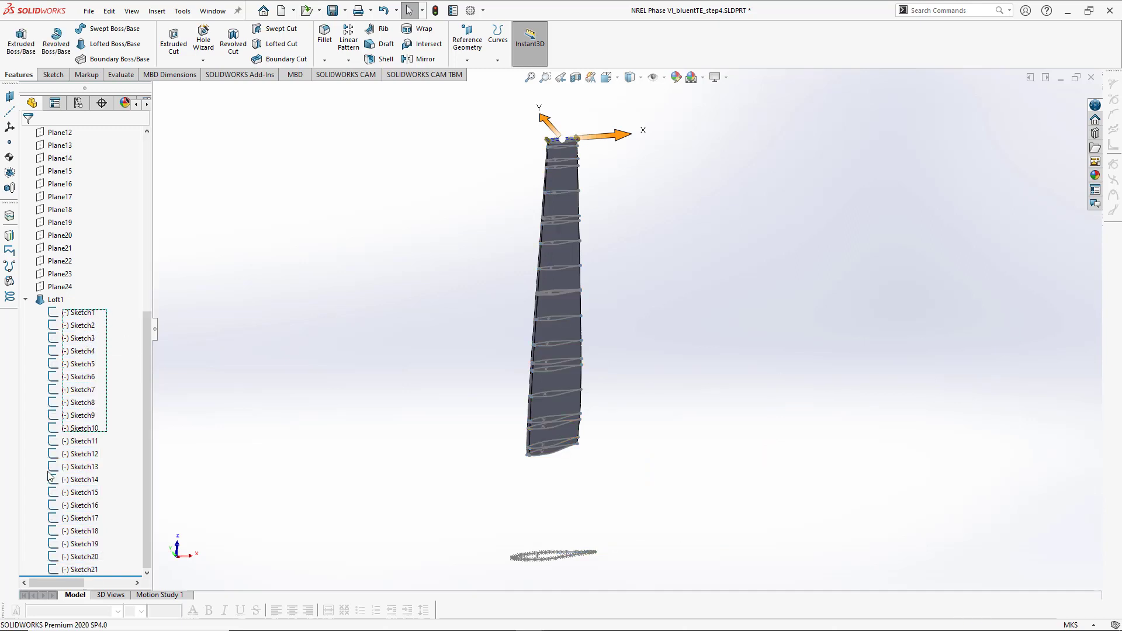
- Reselect all 21 airfoil sketches and hide them, leaving only the solid blade
click(66, 478)
click(78, 312)
shift+click(81, 569)
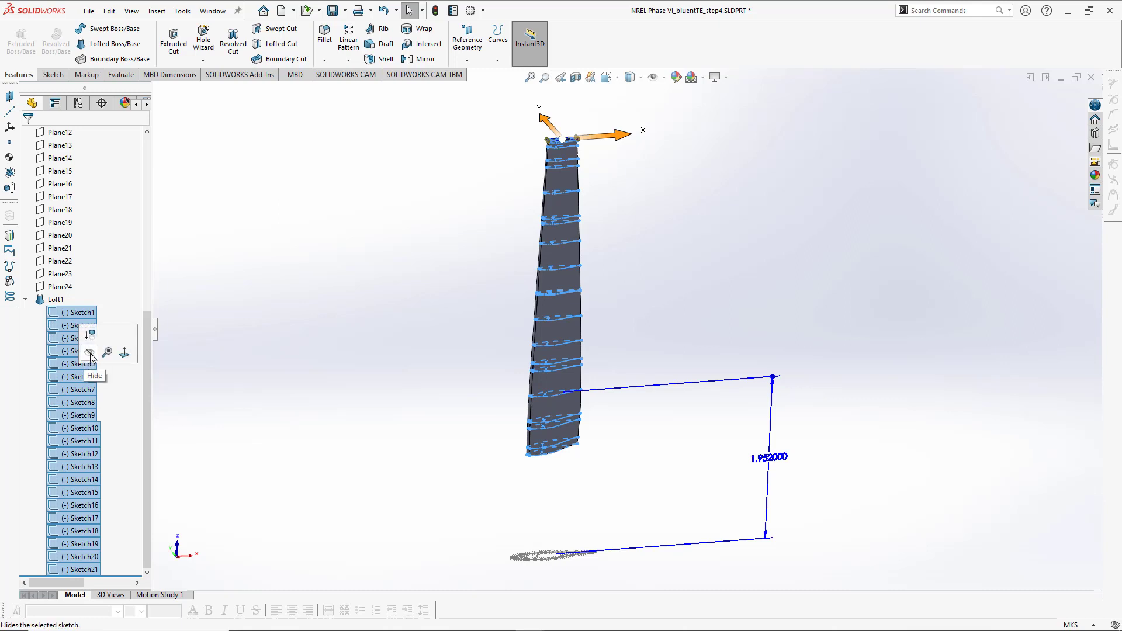
click(90, 353)
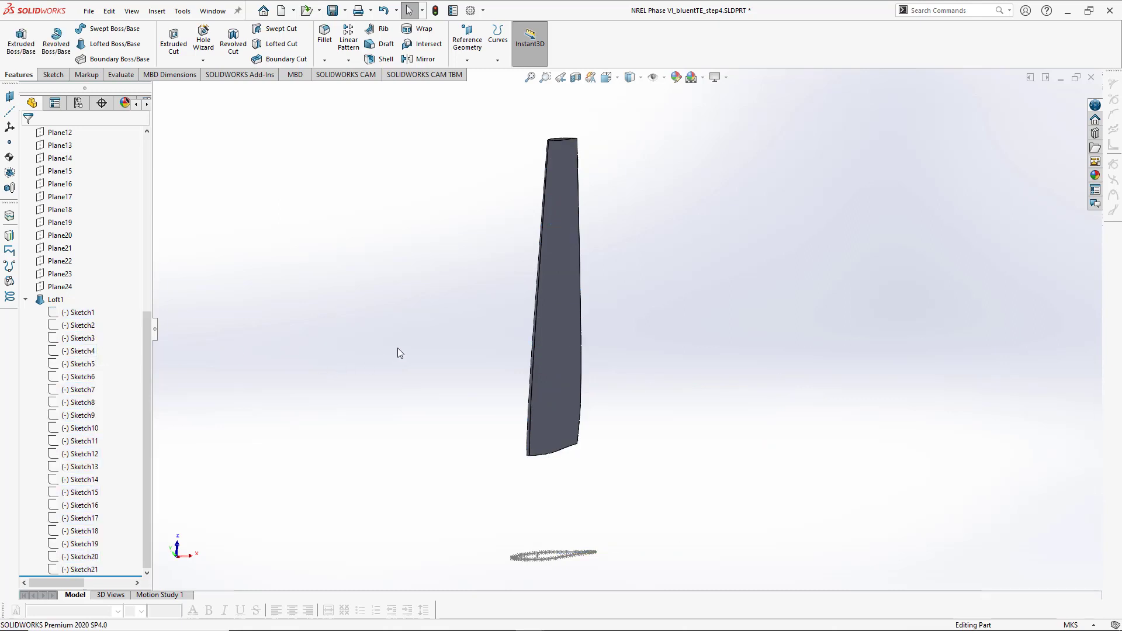
click(562, 275)
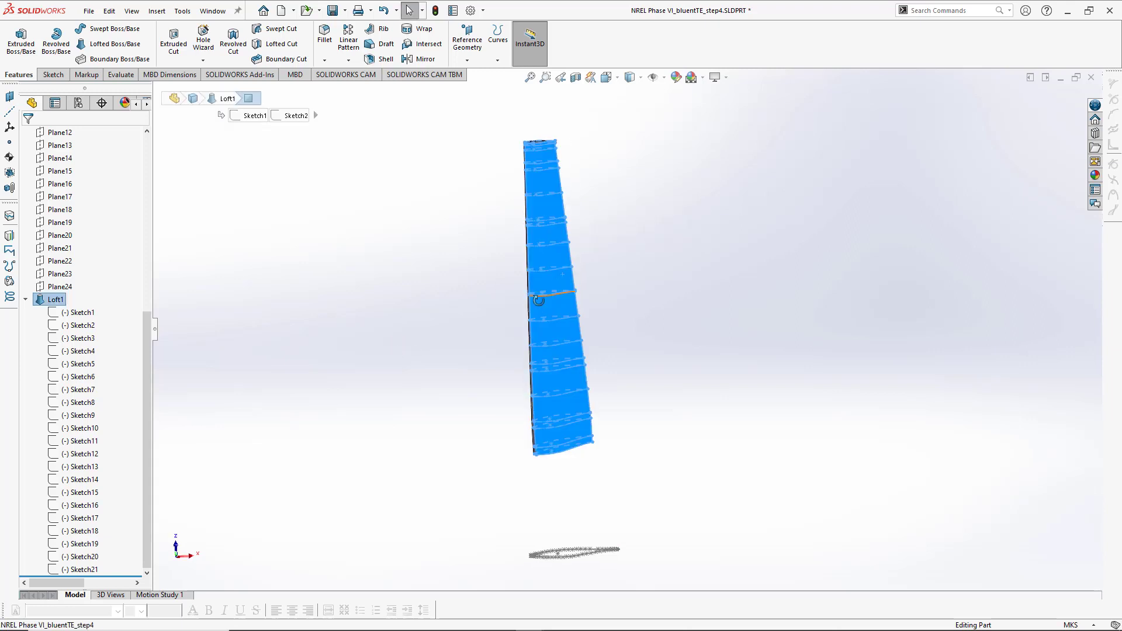
click(1095, 174)
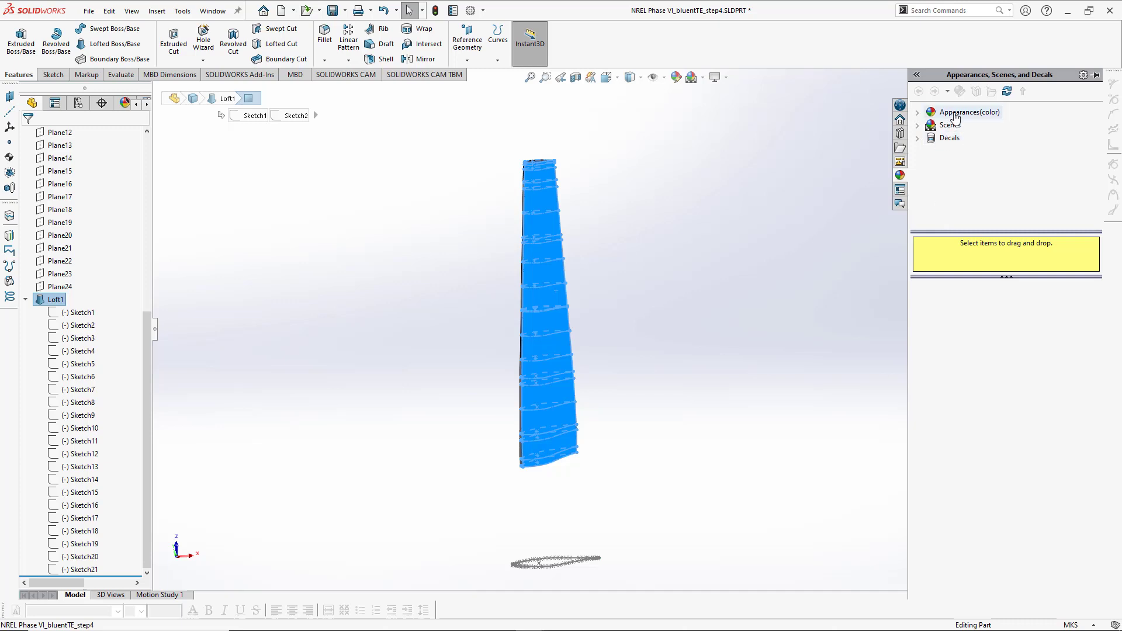
click(958, 113)
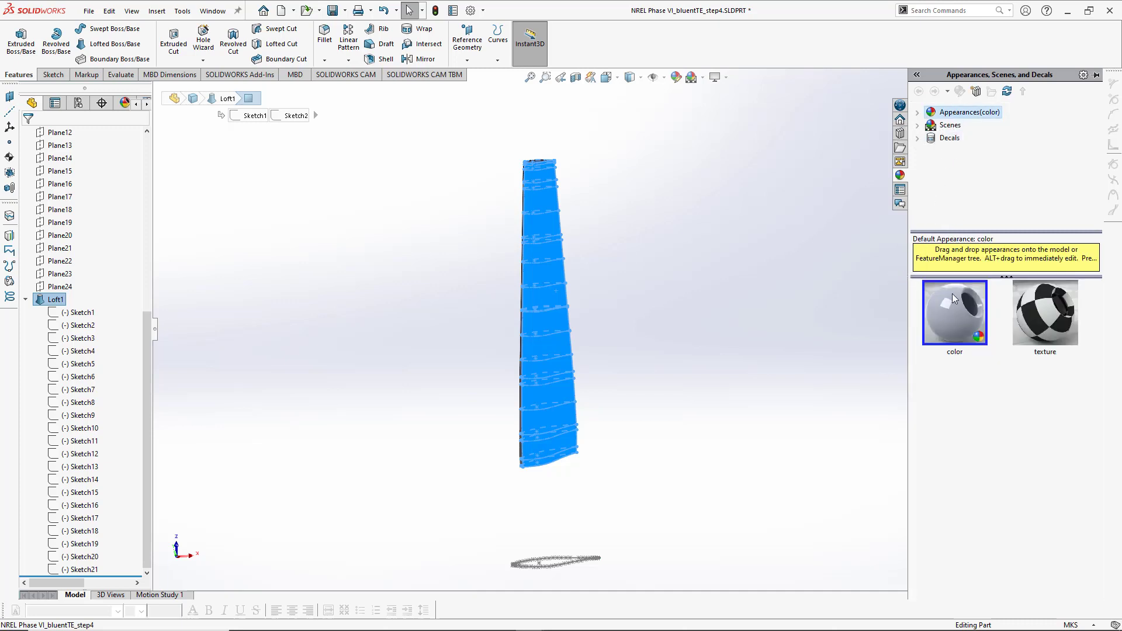
click(958, 315)
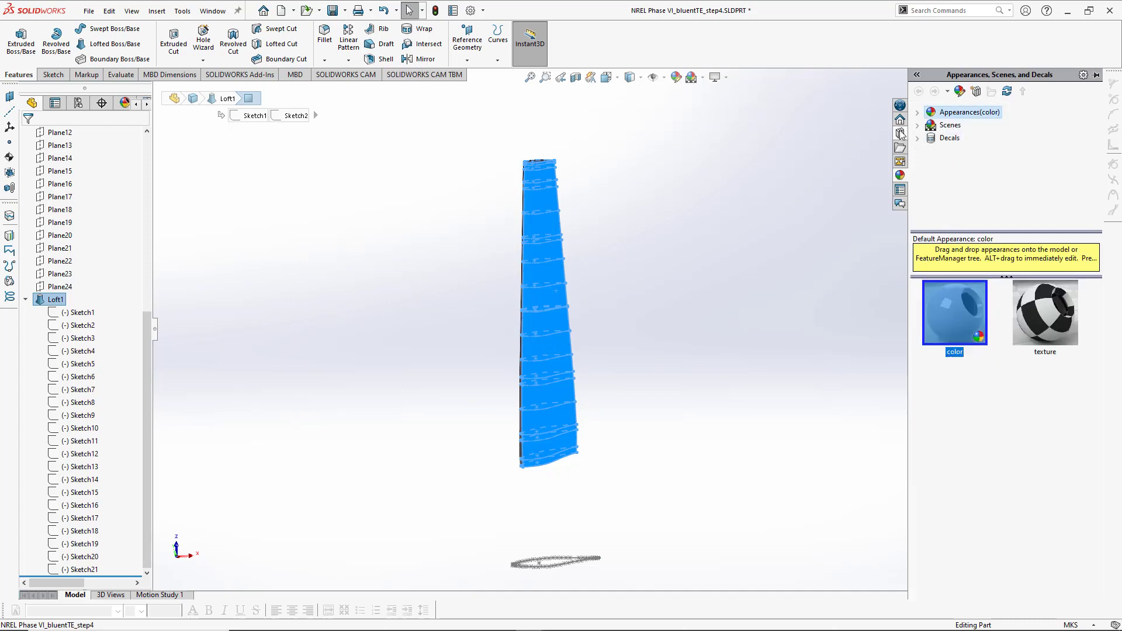
click(917, 112)
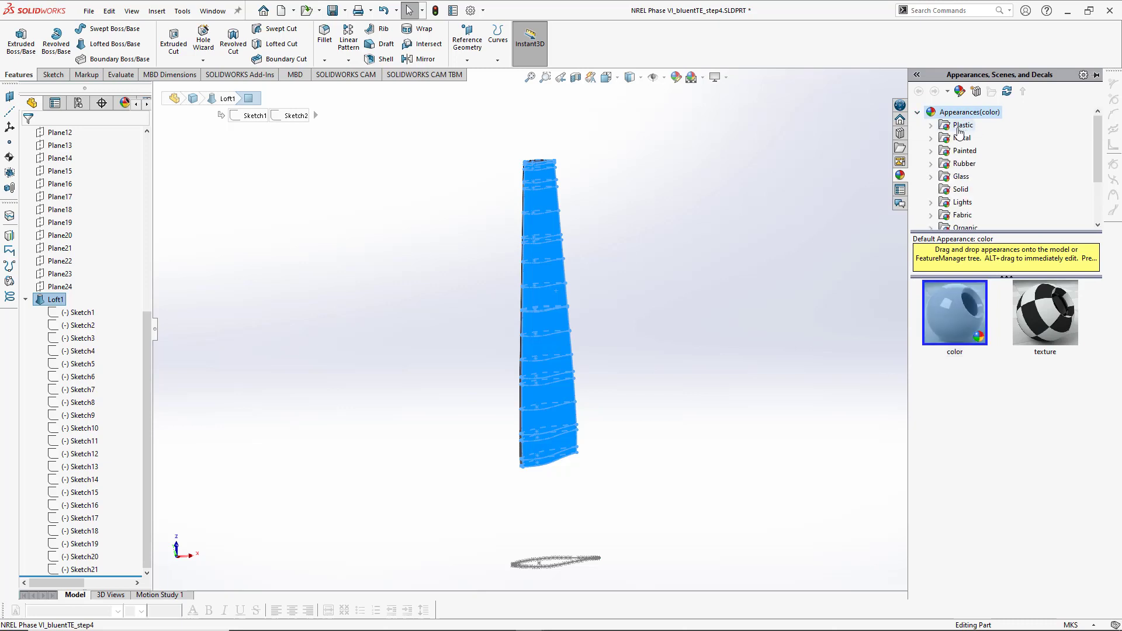
click(932, 125)
click(712, 253)
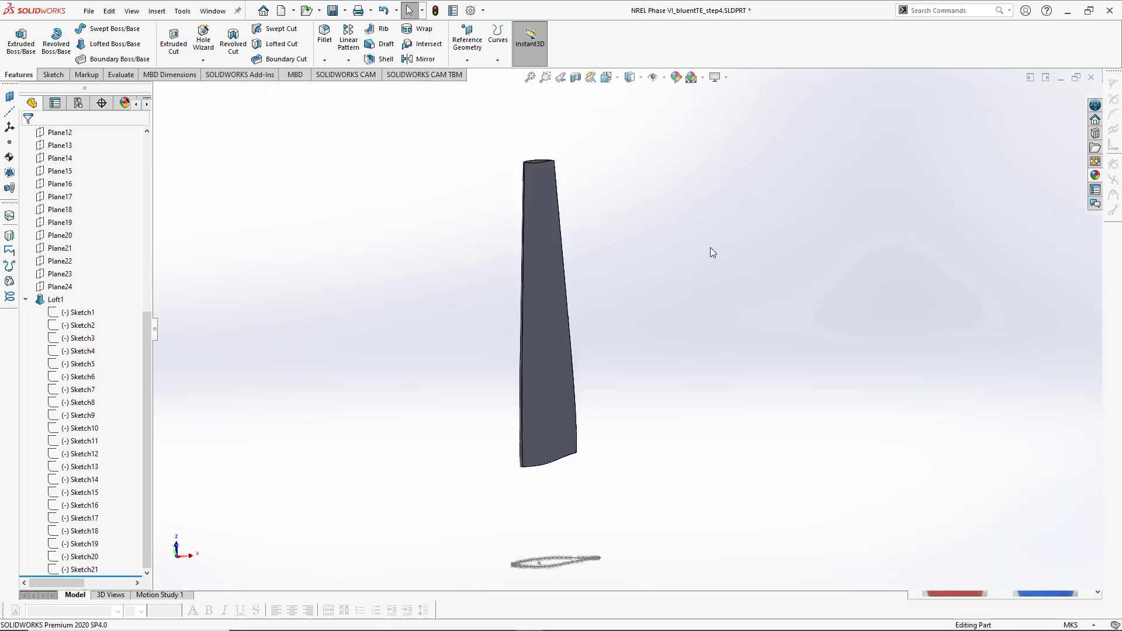
click(550, 283)
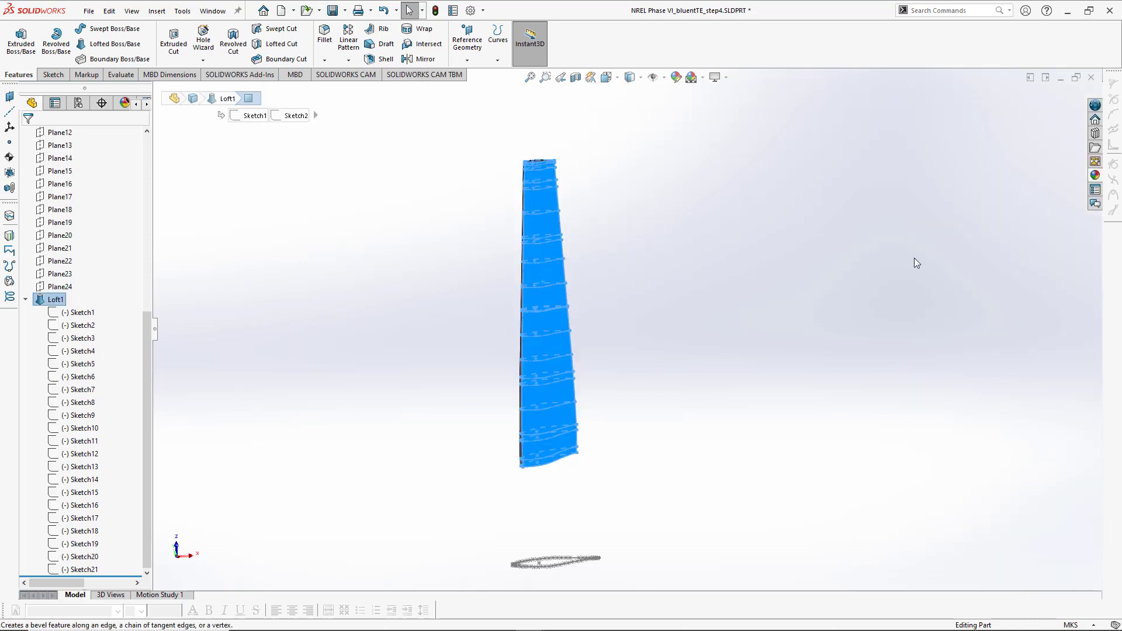
click(1096, 174)
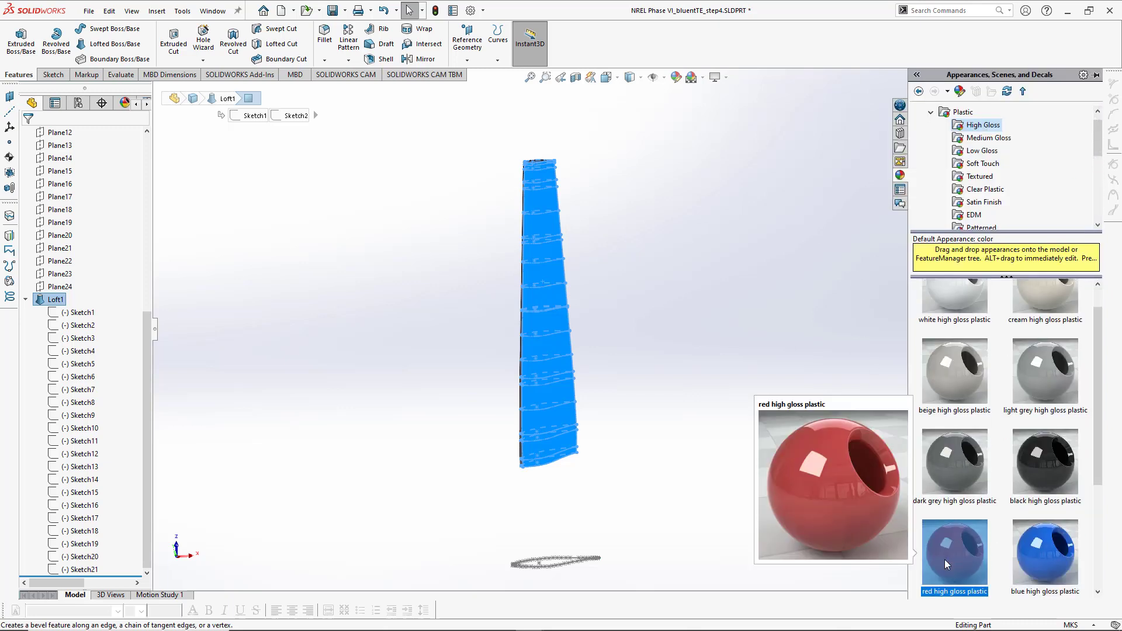
click(885, 504)
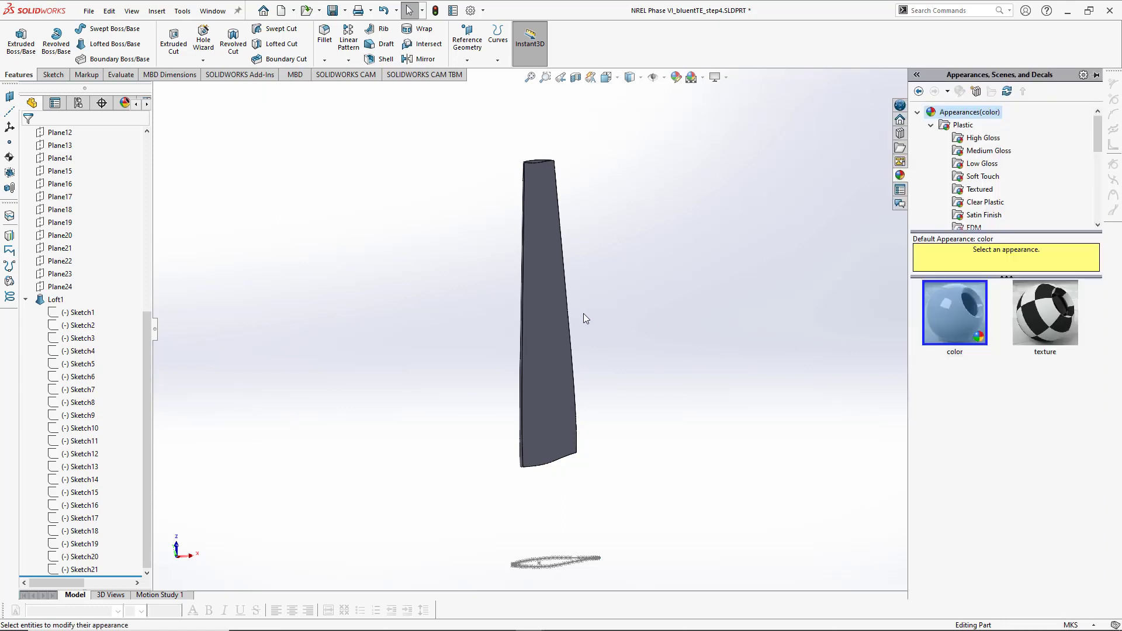
- Give the blade's main face a dark red appearance (RGB 192, 0, 0)
click(541, 268)
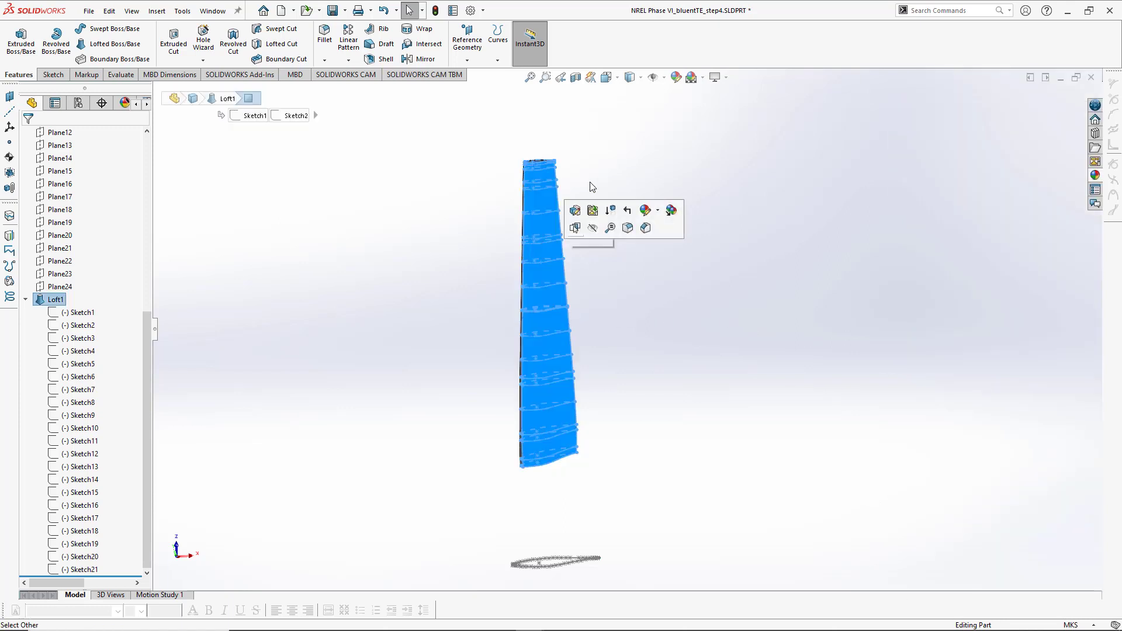
click(676, 80)
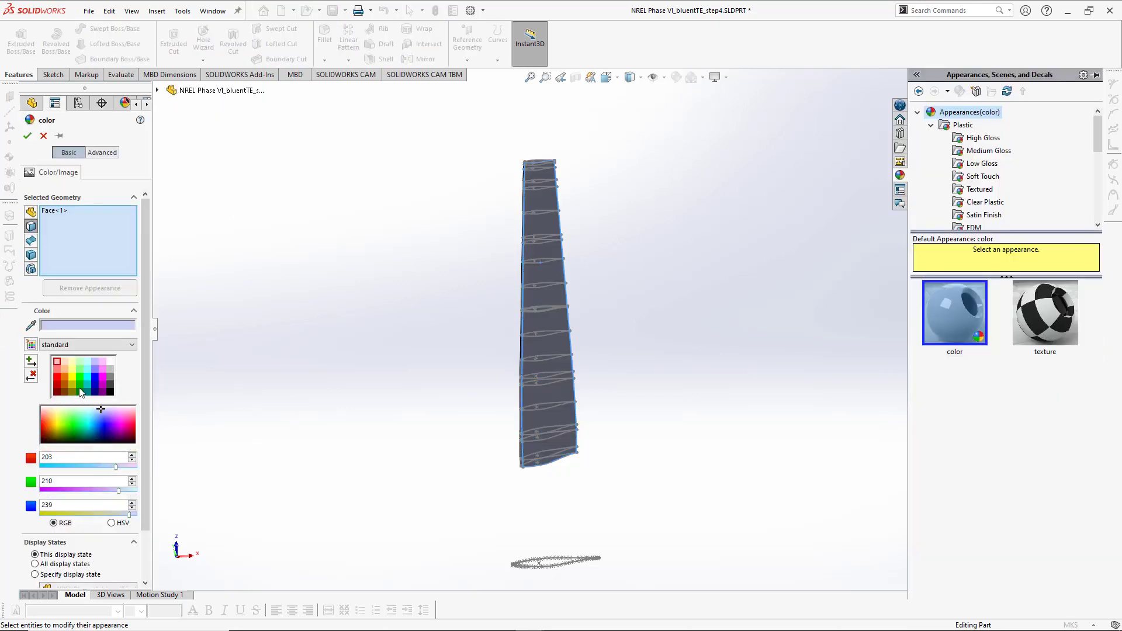
click(62, 369)
click(58, 384)
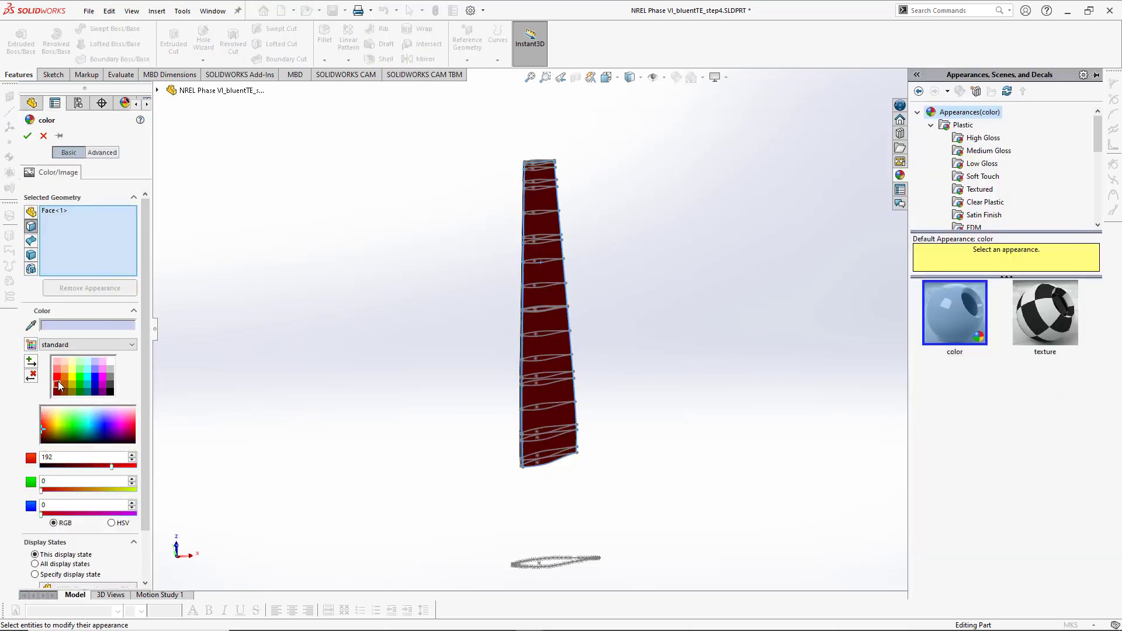
click(56, 212)
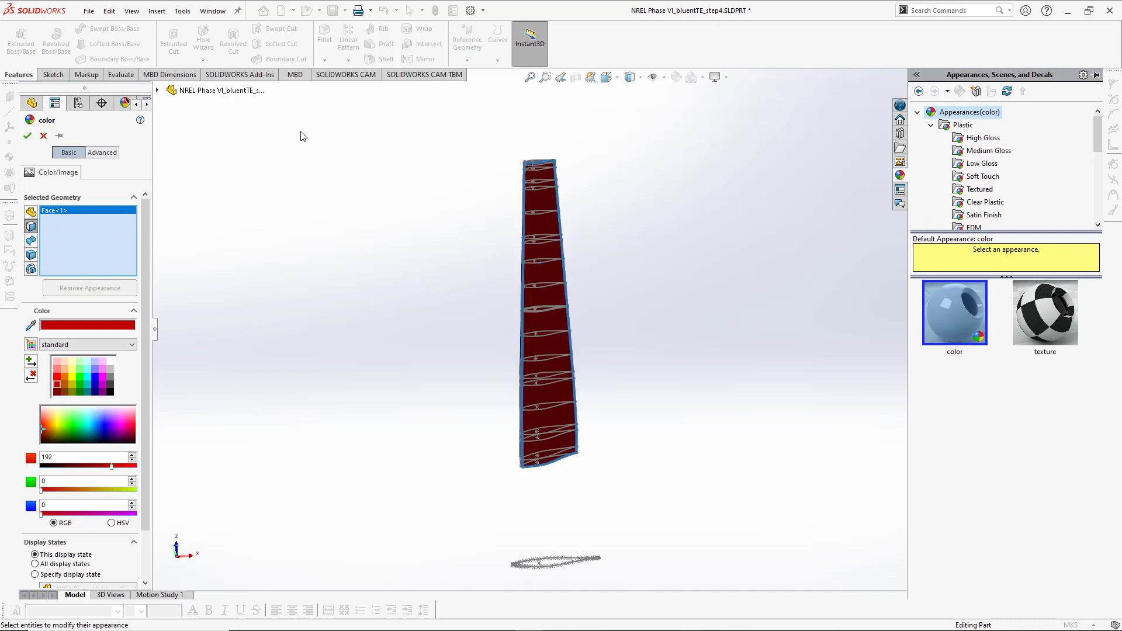
- Confirm the dark red, then colour the blade's narrow edge face cyan (RGB 0, 255, 255)
click(27, 135)
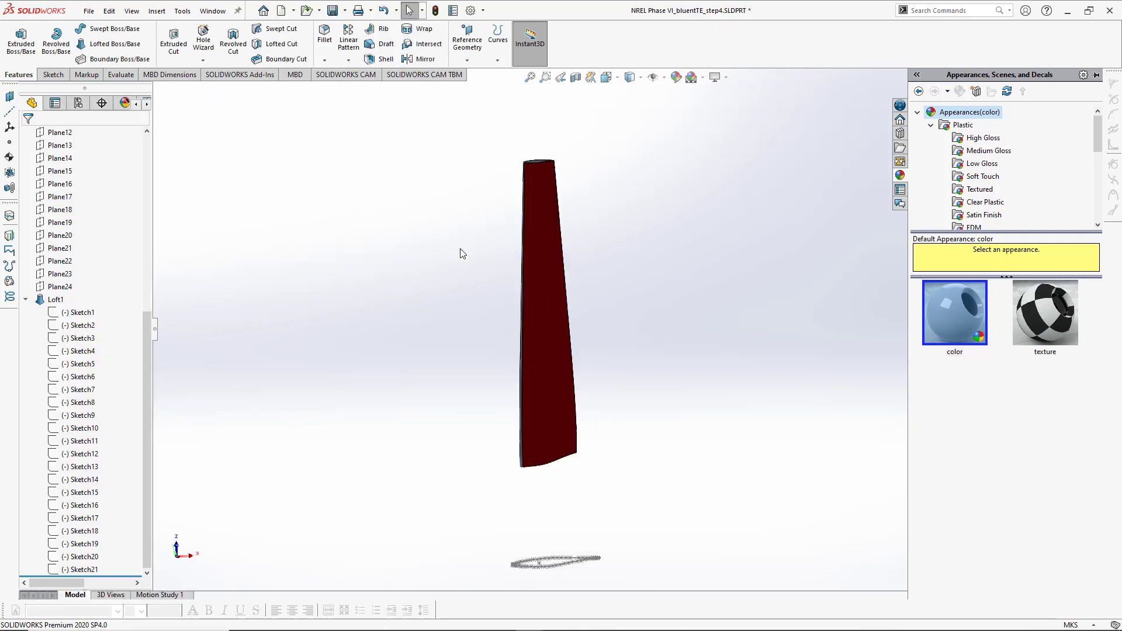
middle_drag(510, 253, 604, 300)
scroll(594, 318, down, 5)
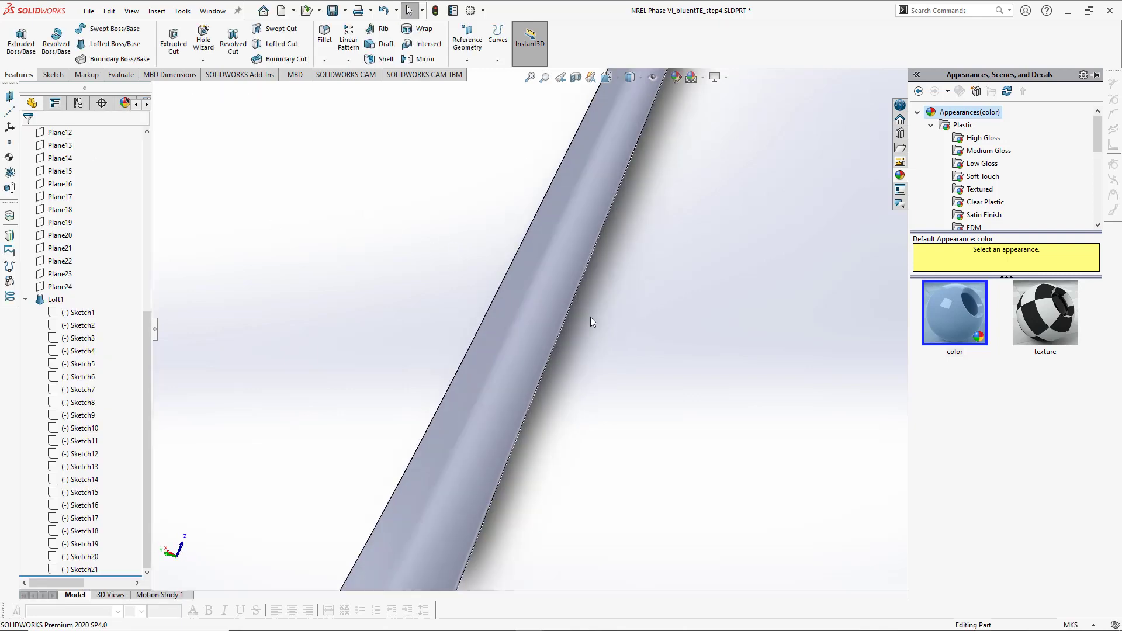
click(541, 312)
middle_drag(534, 307, 635, 13)
click(676, 77)
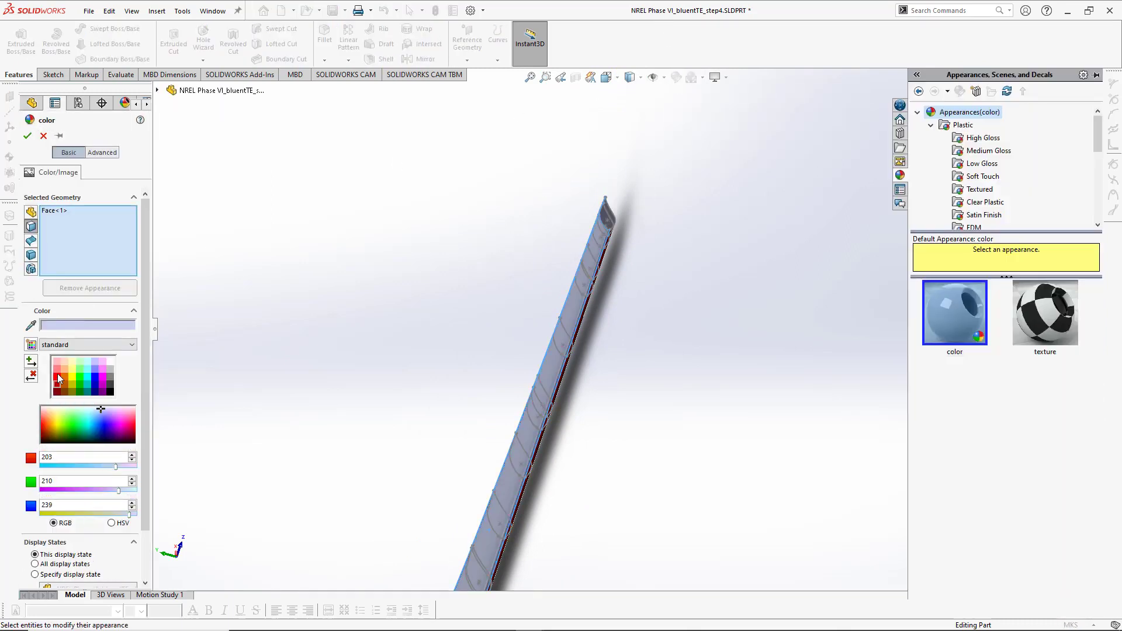
click(88, 377)
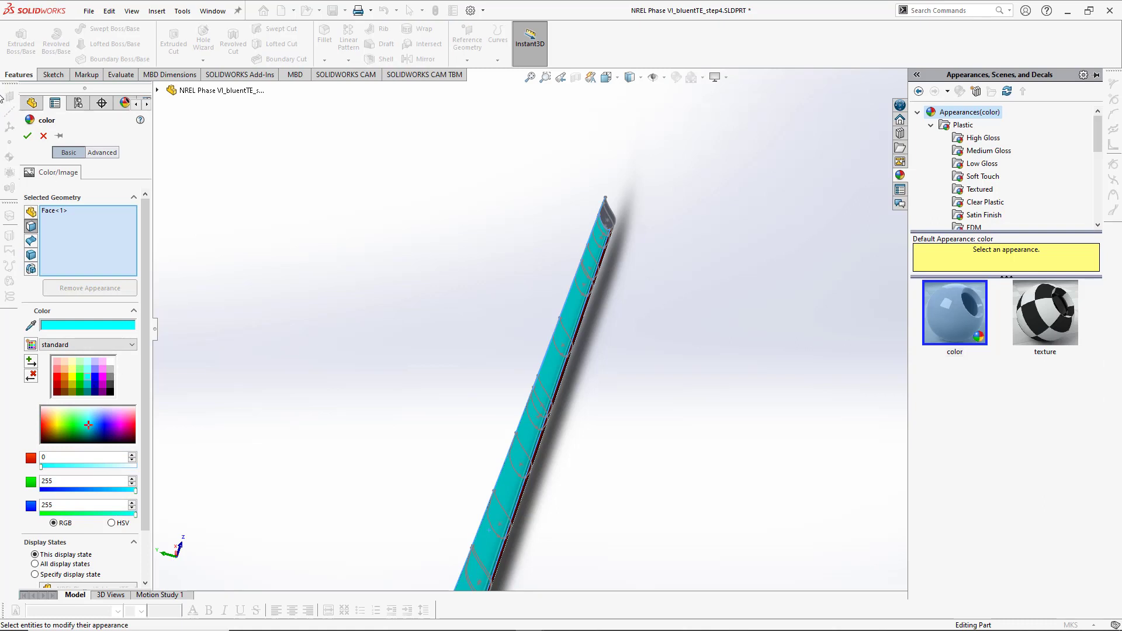
click(27, 136)
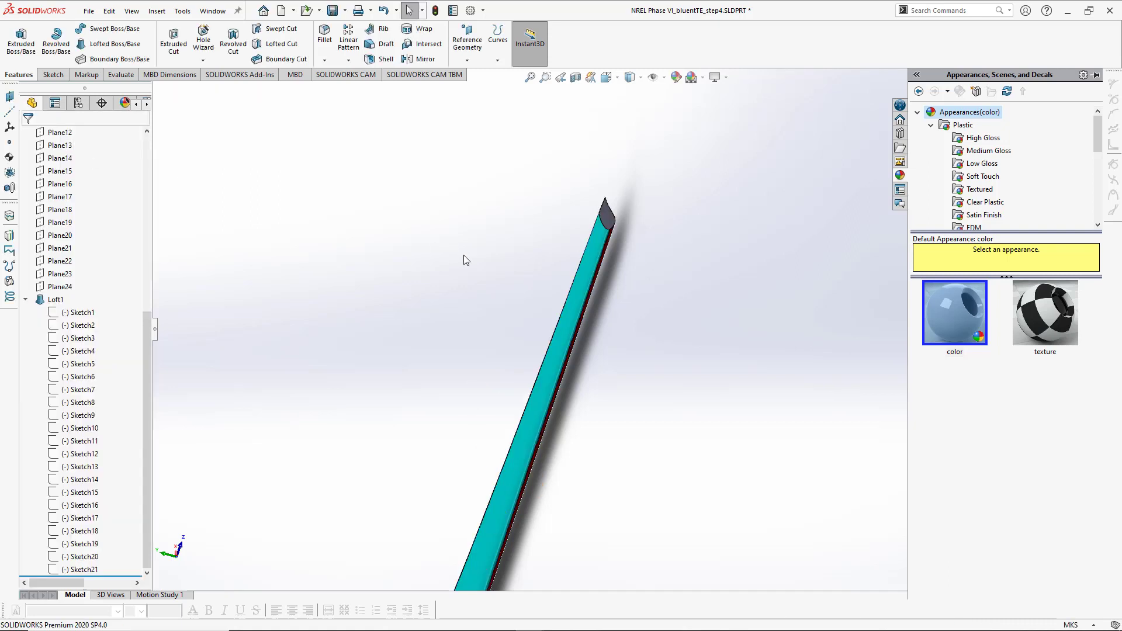
middle_drag(457, 259, 318, 282)
click(319, 284)
scroll(316, 283, up, 3)
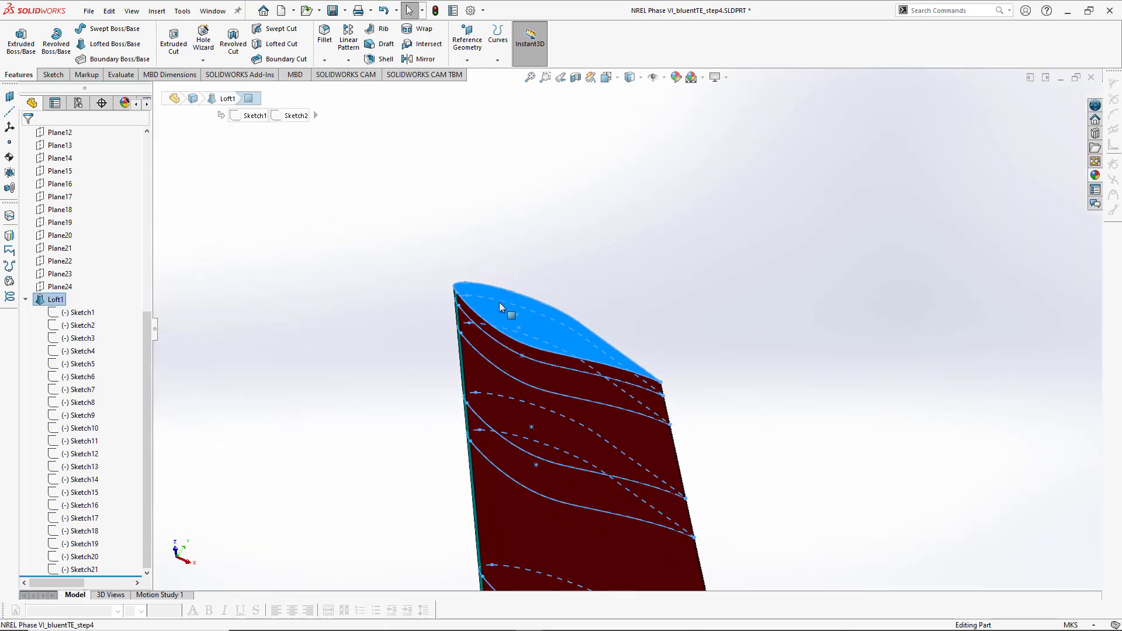
ctrl+middle_drag(501, 306, 439, 191)
scroll(363, 284, up, 3)
click(436, 305)
middle_drag(436, 305, 405, 270)
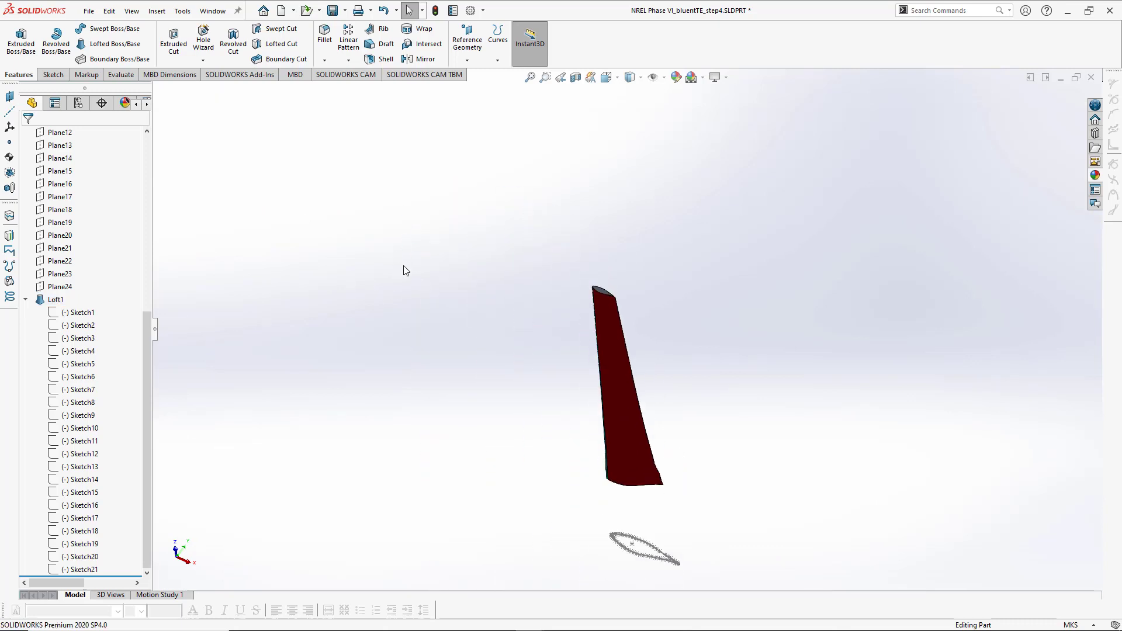